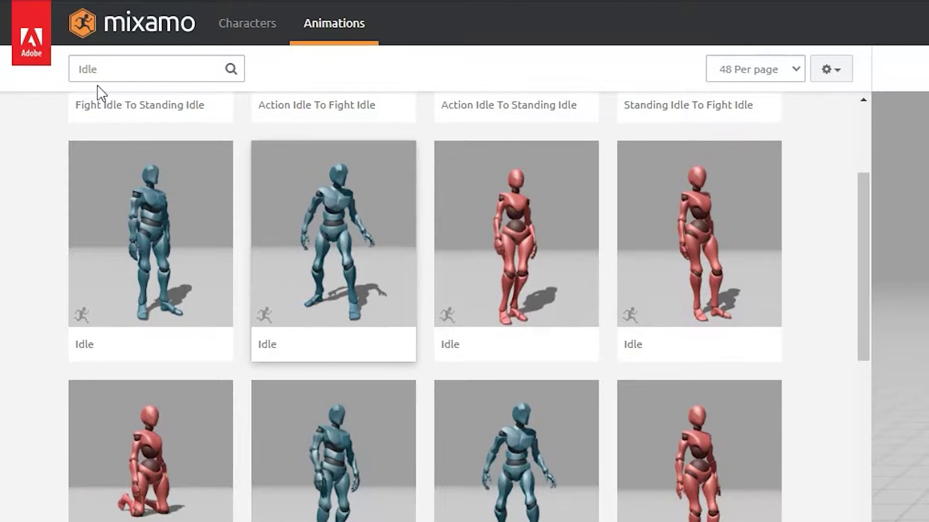
Step: Change the Mixamo animation search from idle to 'Hit'
double_click(94, 69)
type("Hit")
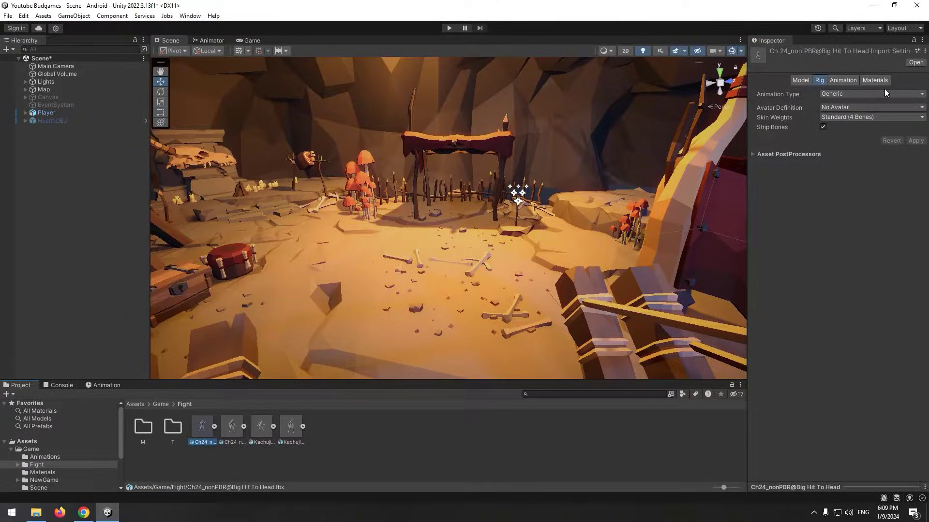
Step: Extract the model's embedded textures into the T folder, dismissing the normal map warning
left_click(874, 80)
left_click(872, 113)
left_click(325, 242)
left_click(543, 422)
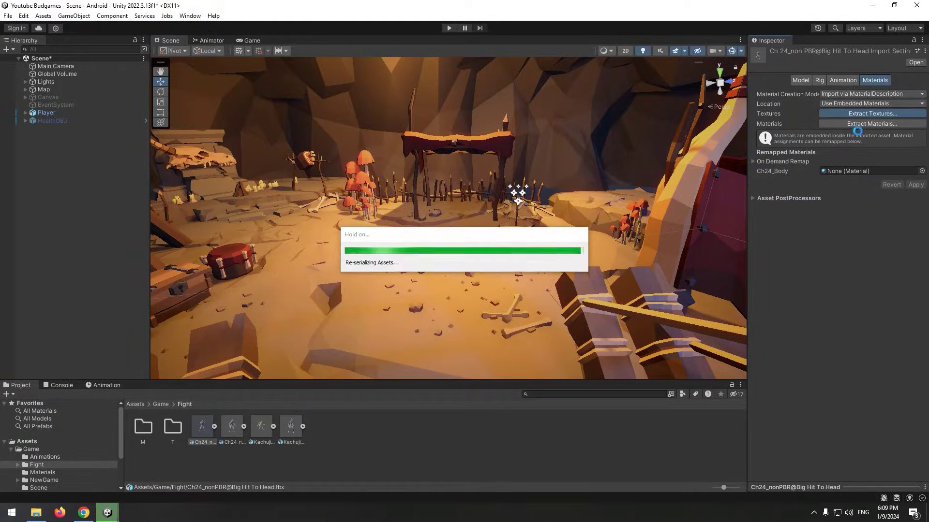
left_click(178, 149)
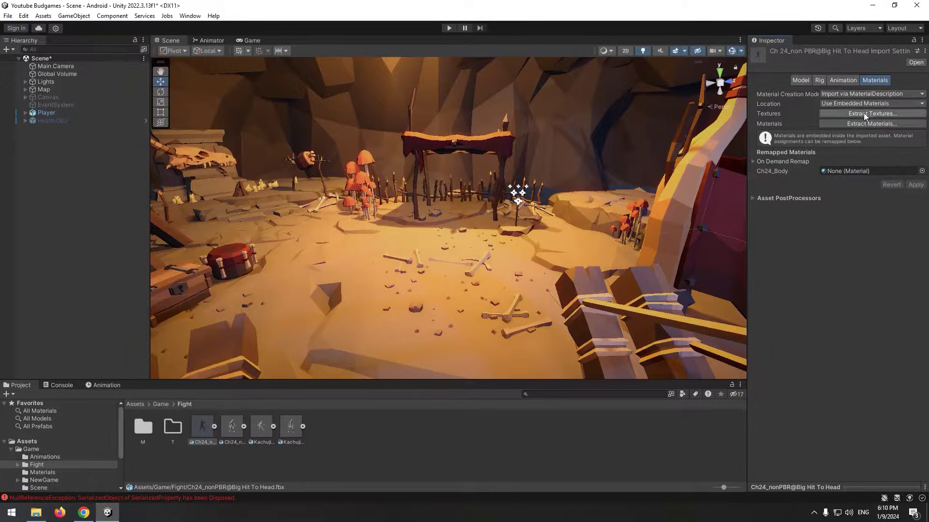
Step: Extract the embedded materials of each fighter model into their chosen folders
left_click(860, 124)
left_click(299, 260)
left_click(566, 417)
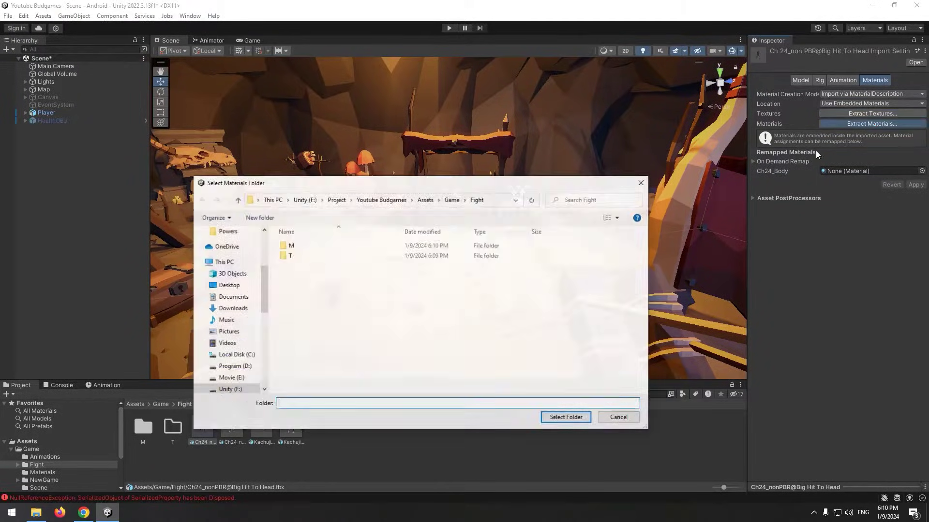
left_click(567, 417)
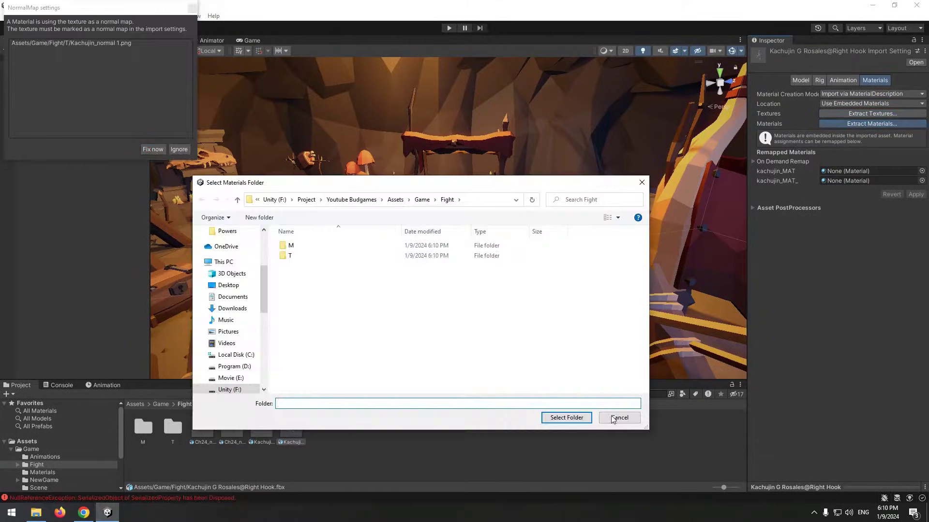
left_click(566, 418)
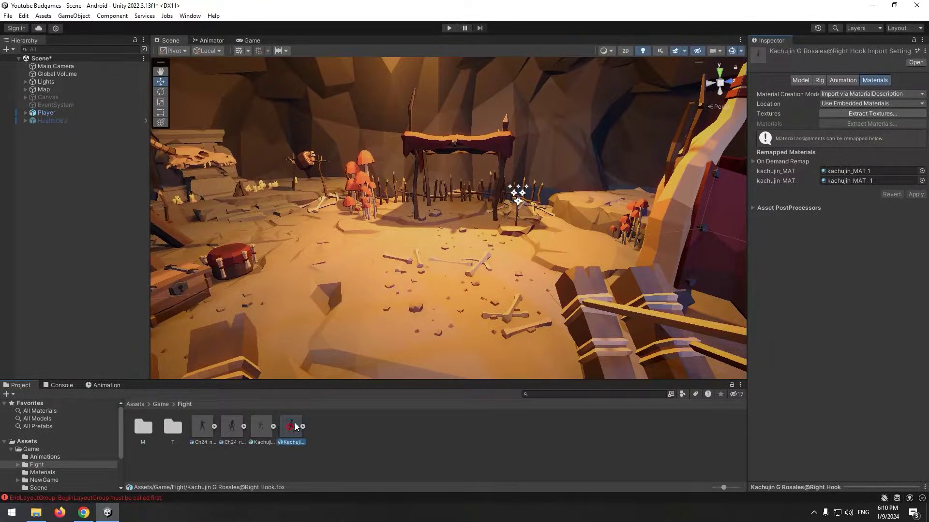
Step: Place the Kachujin fighter and the dark Ch24 fighter into the cave scene
left_click_drag(294, 423, 492, 249)
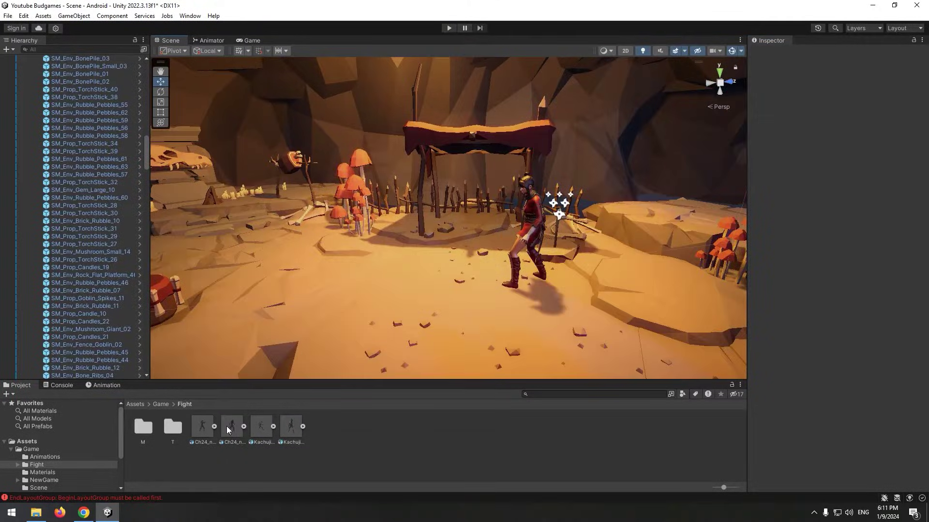
left_click_drag(232, 426, 329, 228)
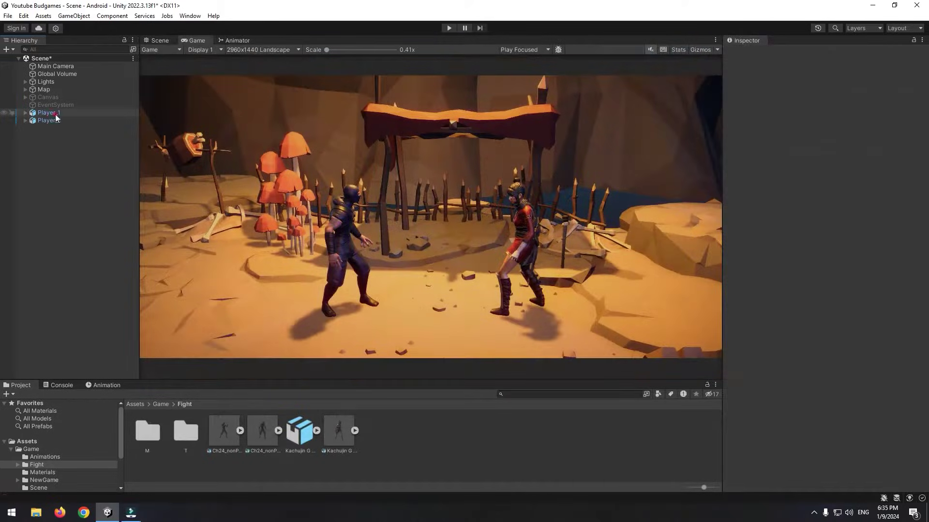
Step: Duplicate the Kachujin model's Right Hook clip as an editable copy
left_click(55, 118)
double_click(48, 112)
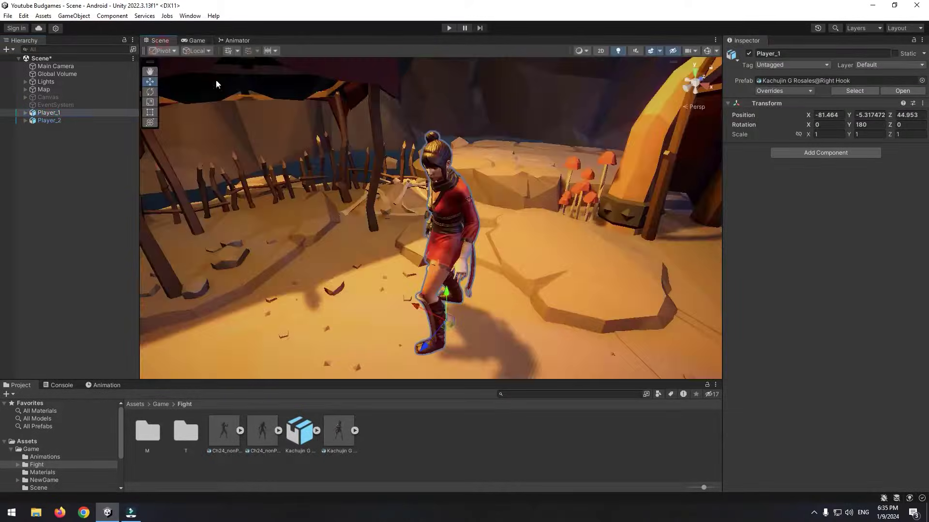
left_click_drag(464, 218, 495, 222, "alt")
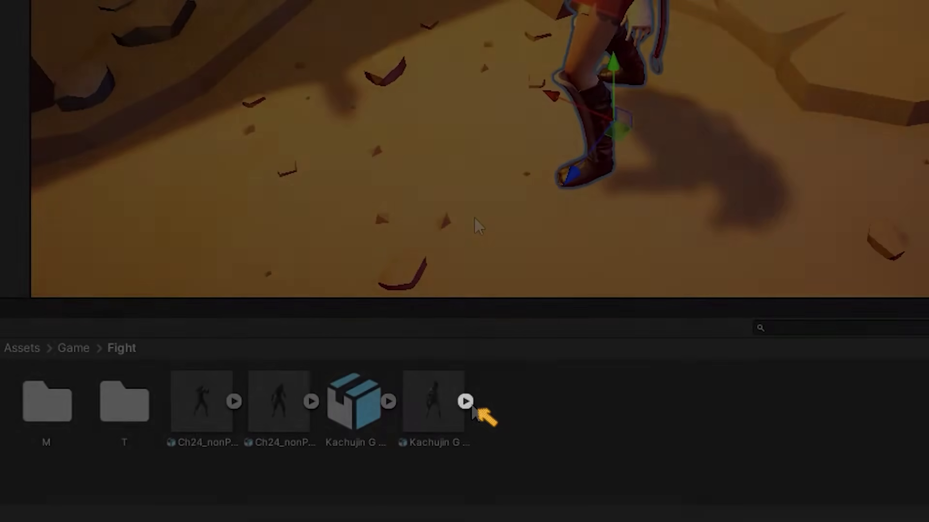
left_click(466, 401)
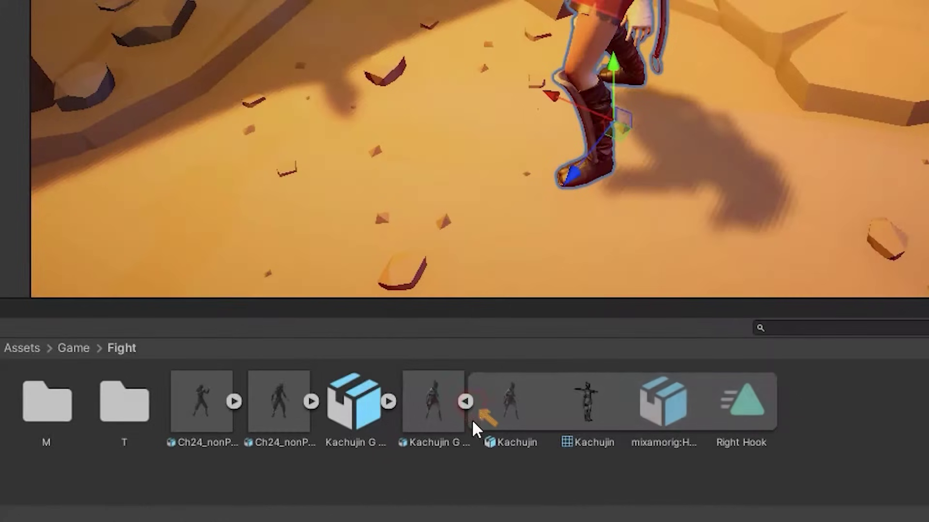
left_click(769, 399)
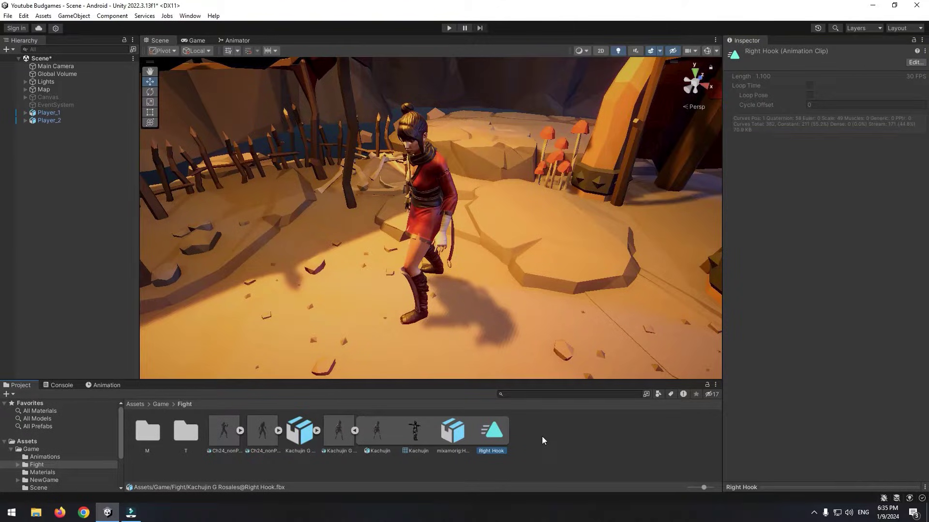
key("ctrl+d")
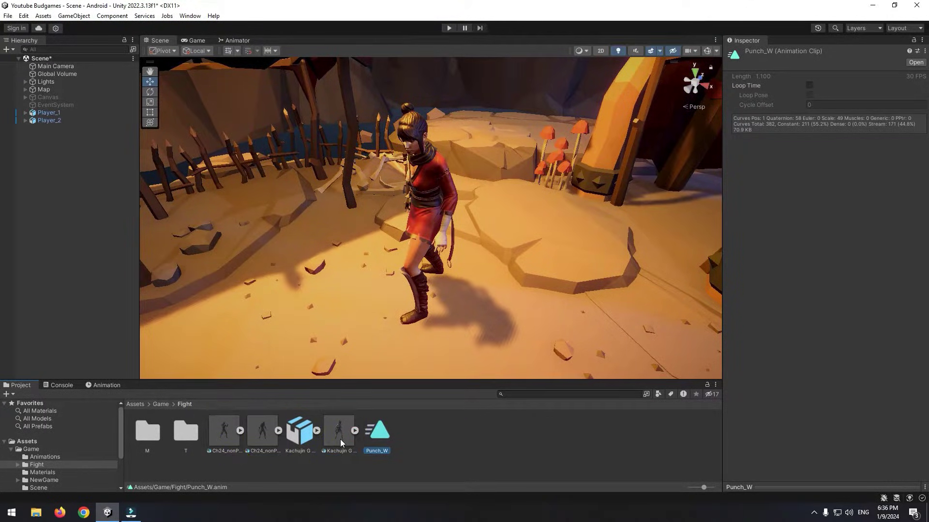
Step: Duplicate the other models' idle clips, including Ch24 Idle, as editable copies
left_click(317, 431)
left_click(338, 431)
key("ctrl+d")
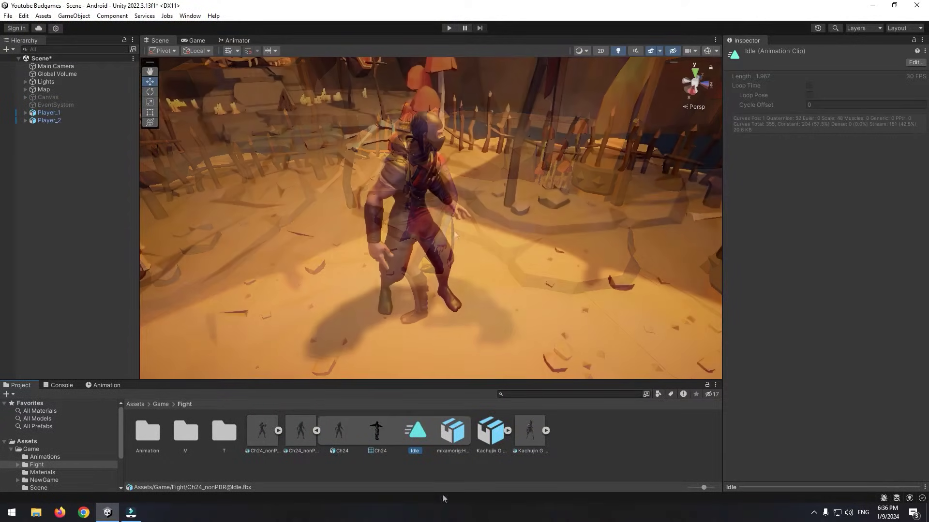
key("ctrl+d")
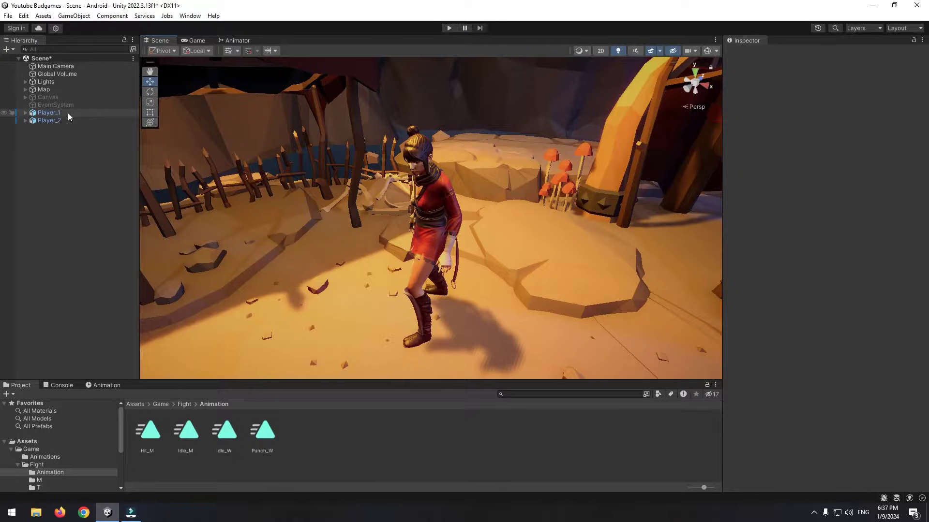
Step: Create an Animator controller for Player_1 with a new clip named P1
left_click(67, 112)
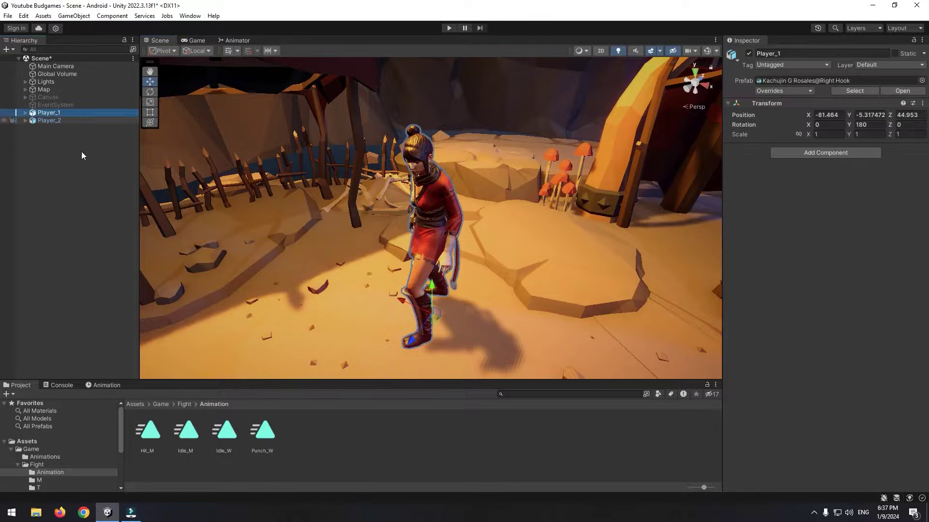
left_click(105, 385)
left_click(429, 458)
type("P1")
key("Return")
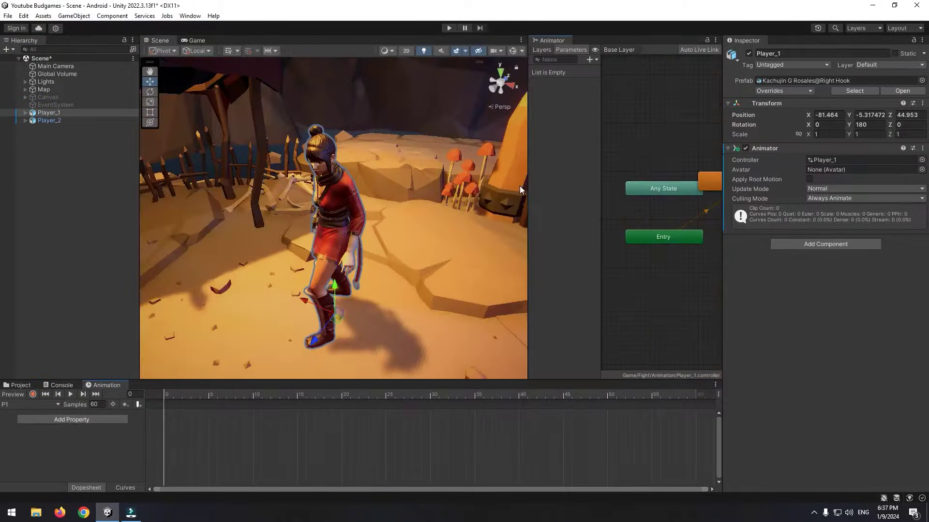
Step: Enlarge the Animator graph area and delete the placeholder P1 state
left_click_drag(520, 185, 412, 198)
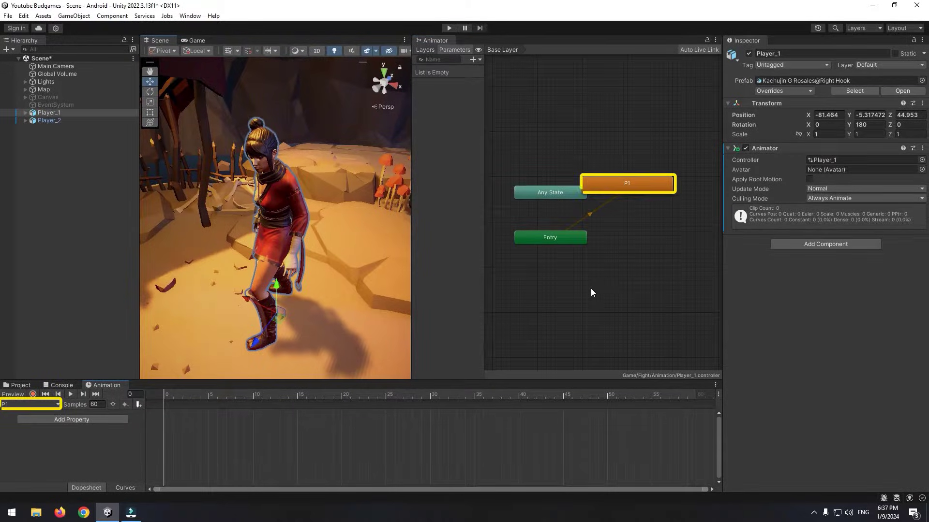
left_click(622, 188)
key("Delete")
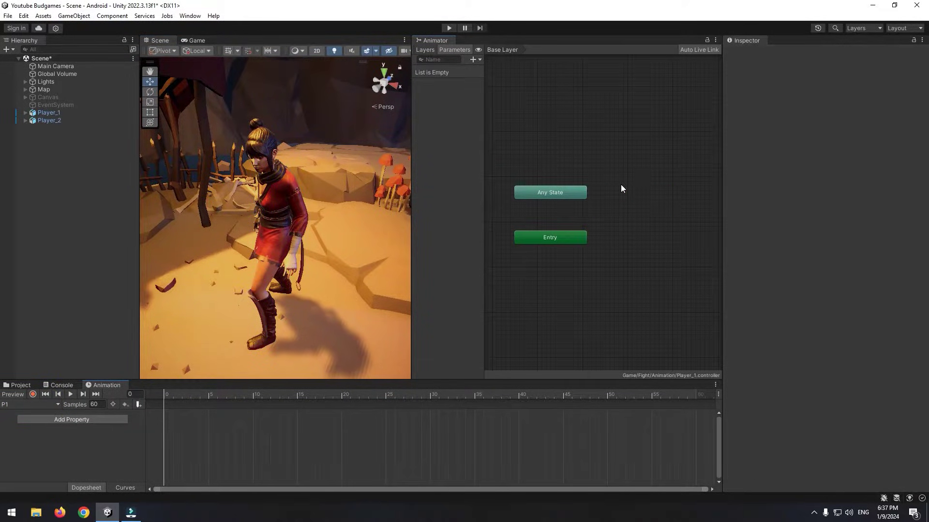
Step: Drag Idle_W into the Animator graph as the default state, then add Punch_W below it
left_click(20, 385)
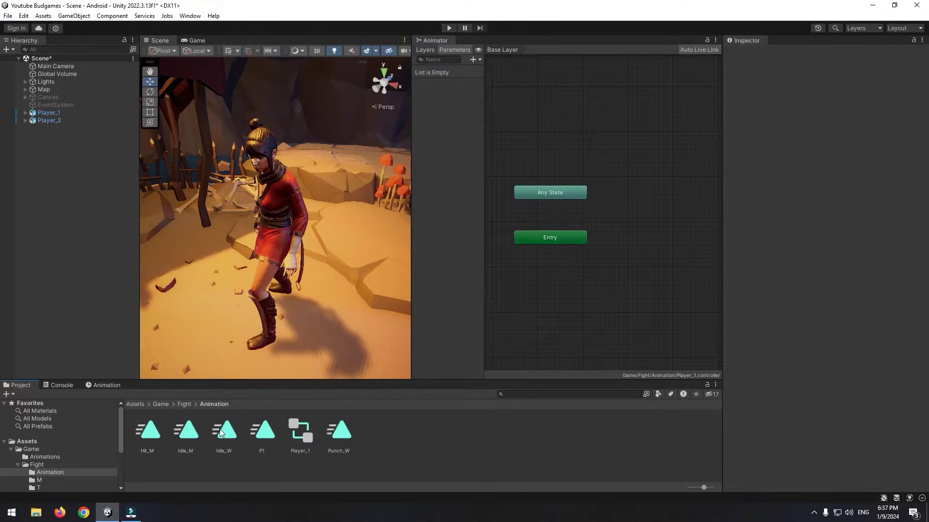
left_click_drag(538, 292, 568, 223)
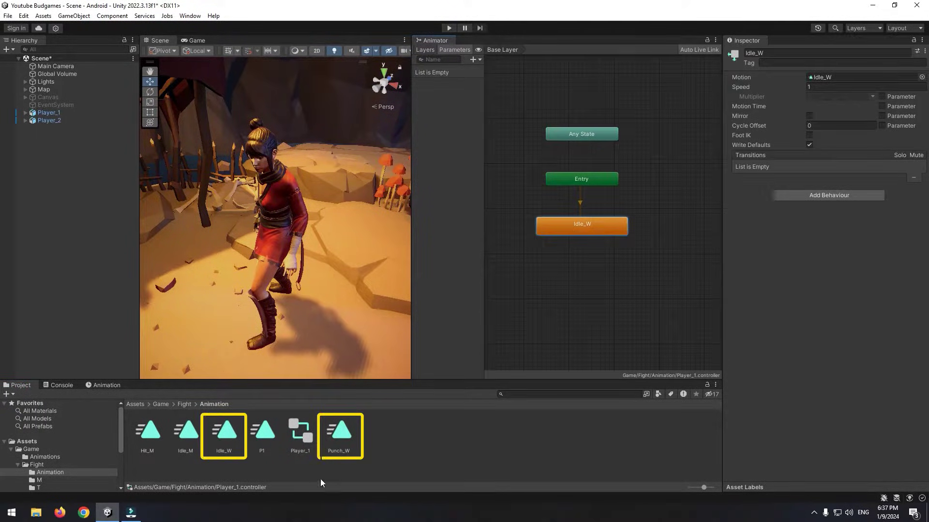
left_click_drag(607, 283, 578, 274)
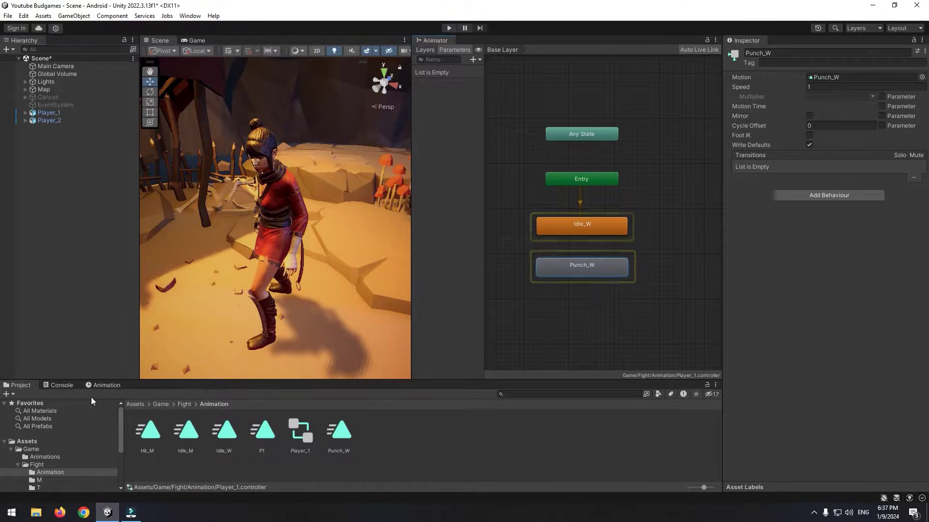
left_click(256, 468)
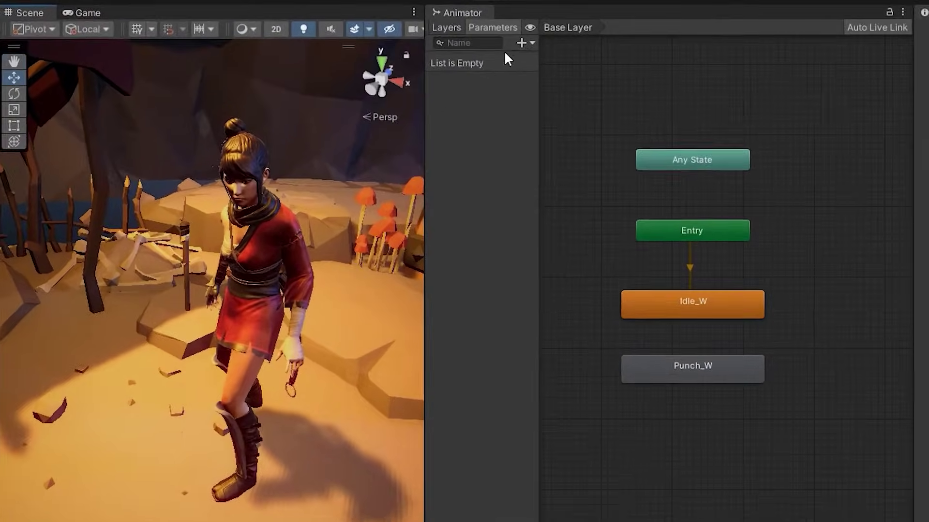
Step: Create a Trigger parameter named Punch in the Animator Parameters list
left_click(473, 60)
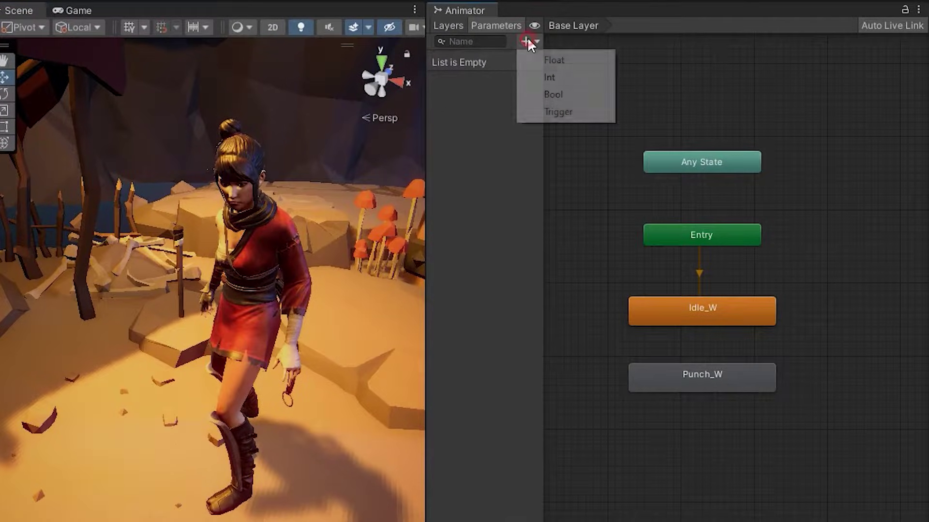
left_click(553, 112)
type("P")
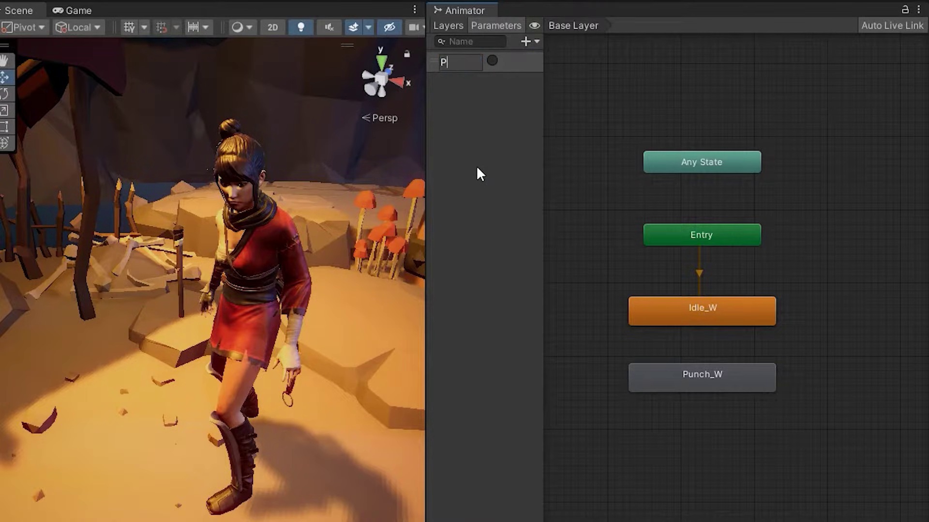
type("unch")
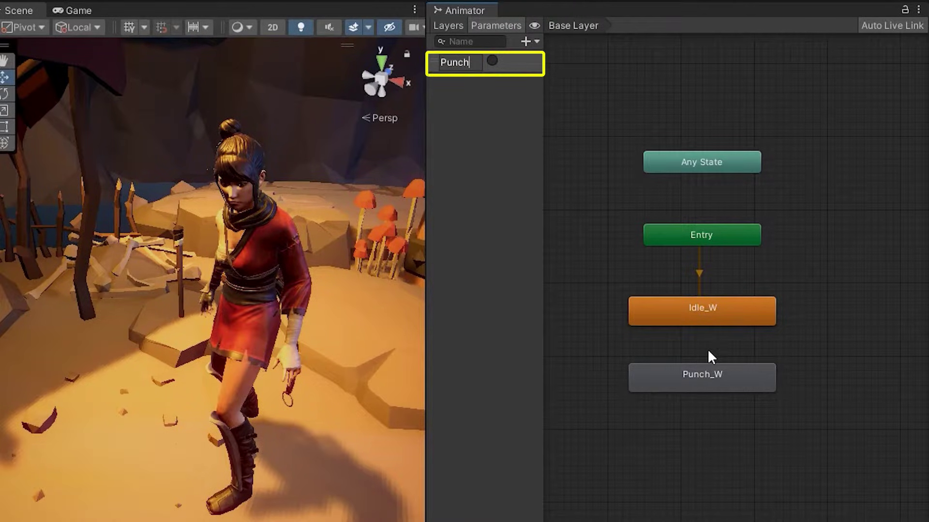
key("Return")
Step: Make a transition from Idle_W to Punch_W and move Punch_W further down
left_click(690, 319)
right_click(716, 318)
left_click(715, 329)
left_click(702, 379)
left_click_drag(703, 382, 702, 402)
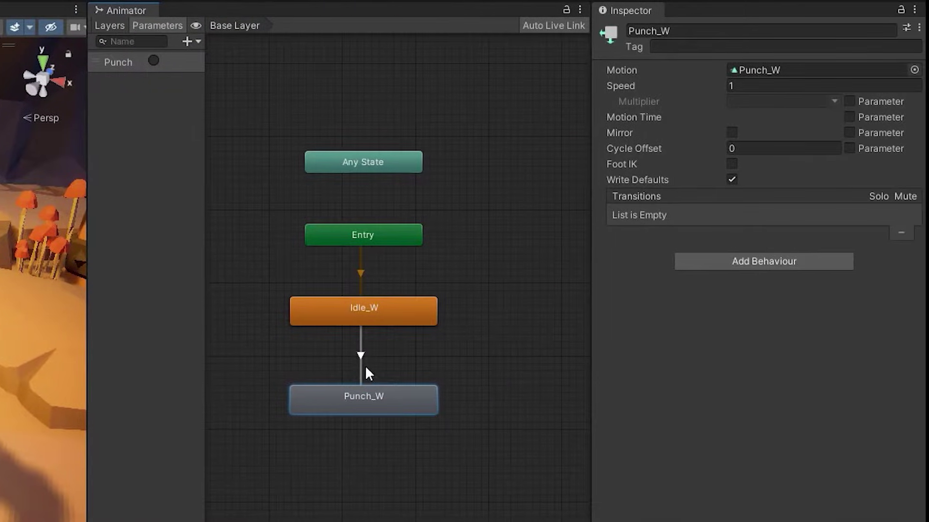
Step: Turn off Has Exit Time on the Idle_W-to-Punch_W transition and add the Punch condition
left_click(528, 360)
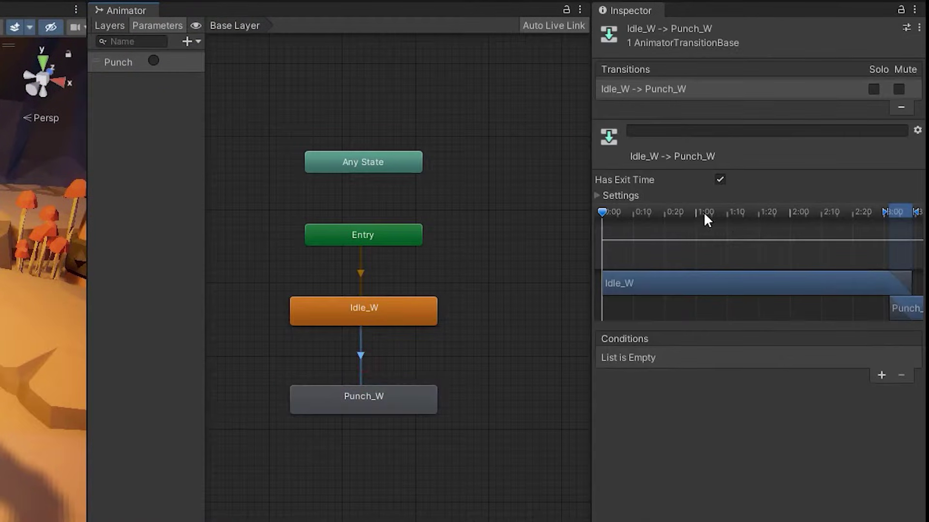
left_click(617, 195)
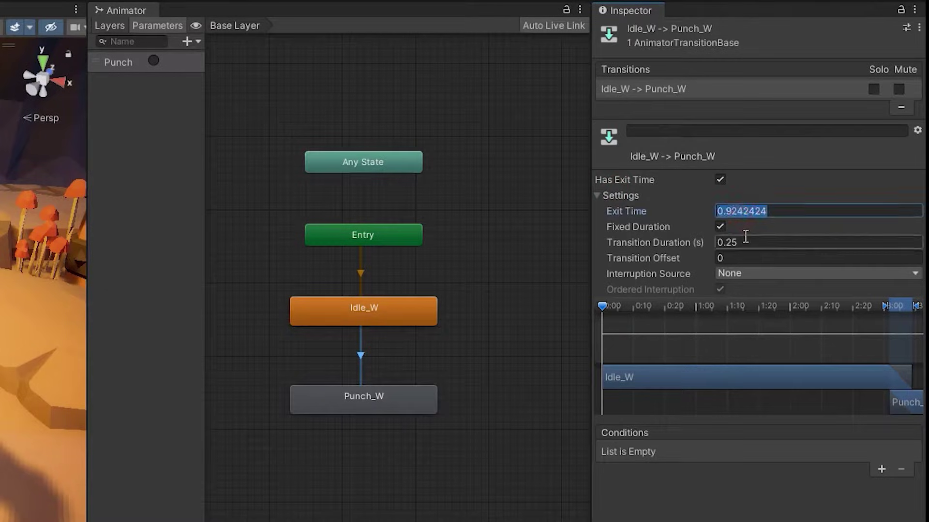
left_click(720, 179)
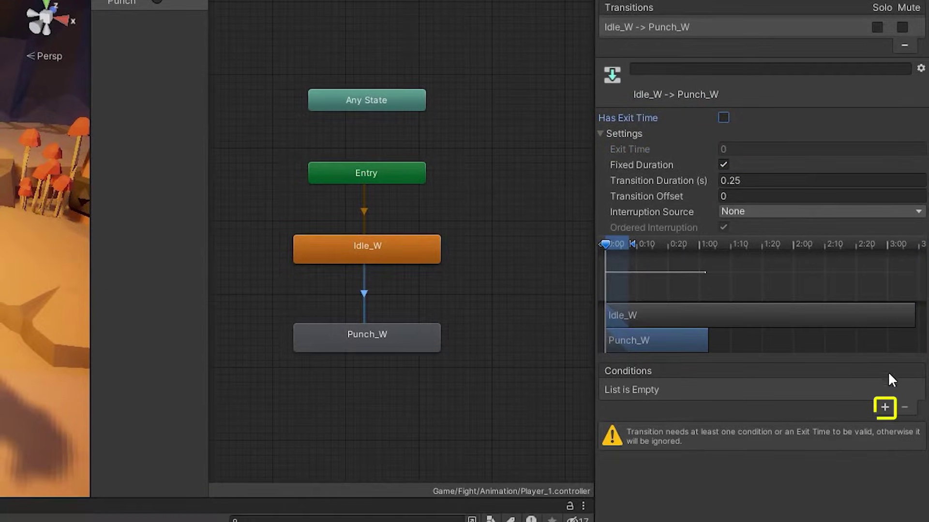
left_click(884, 408)
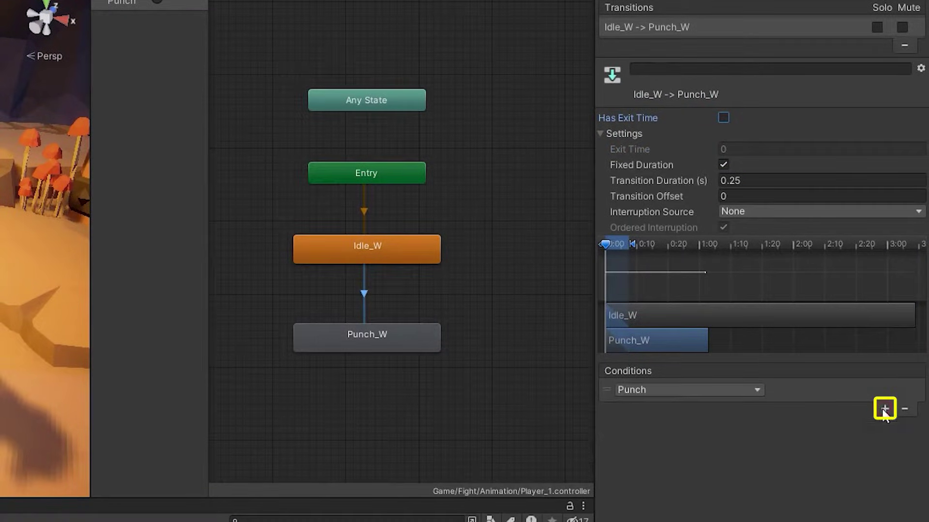
Step: Make a return transition from Punch_W back to Idle_W
right_click(393, 327)
left_click(409, 333)
left_click(407, 254)
left_click(369, 301)
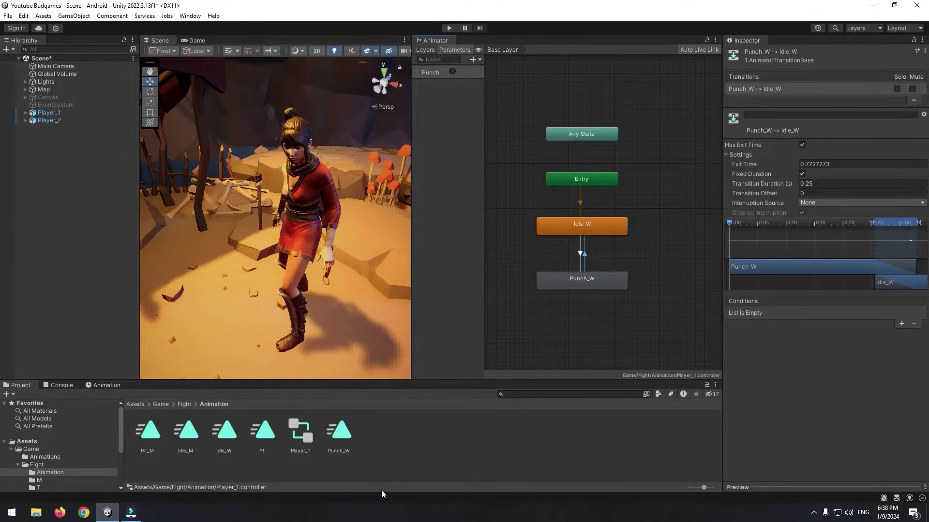
Step: Enable Loop Time on the Idle_W clip and bring up the Idle_M clip's settings
left_click(236, 441)
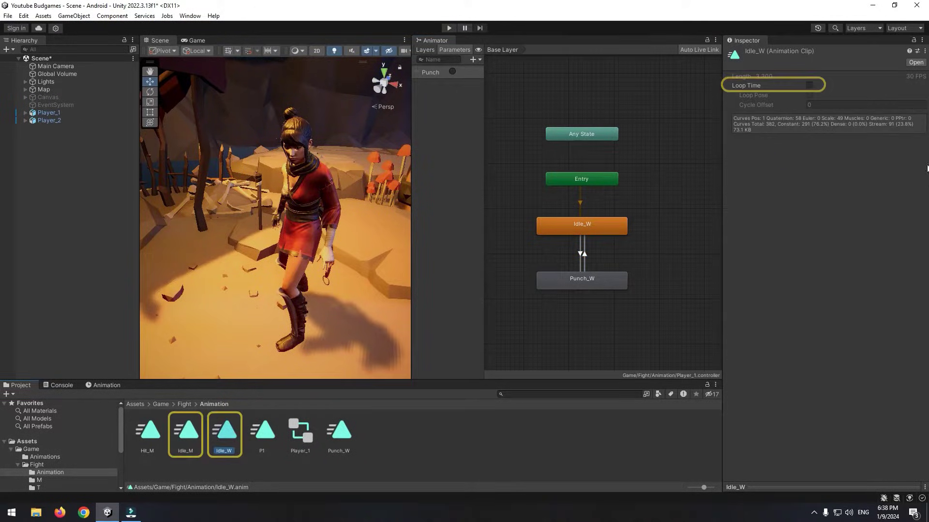
left_click(810, 86)
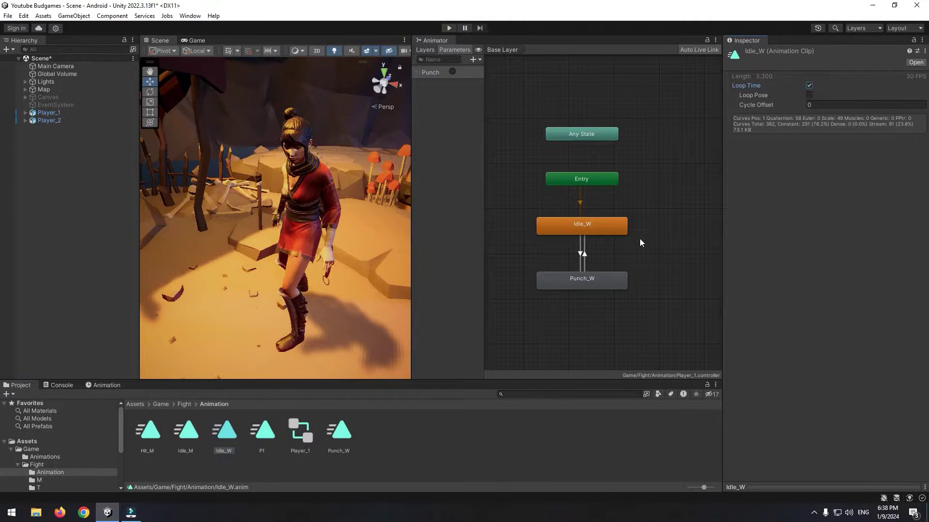
left_click(184, 430)
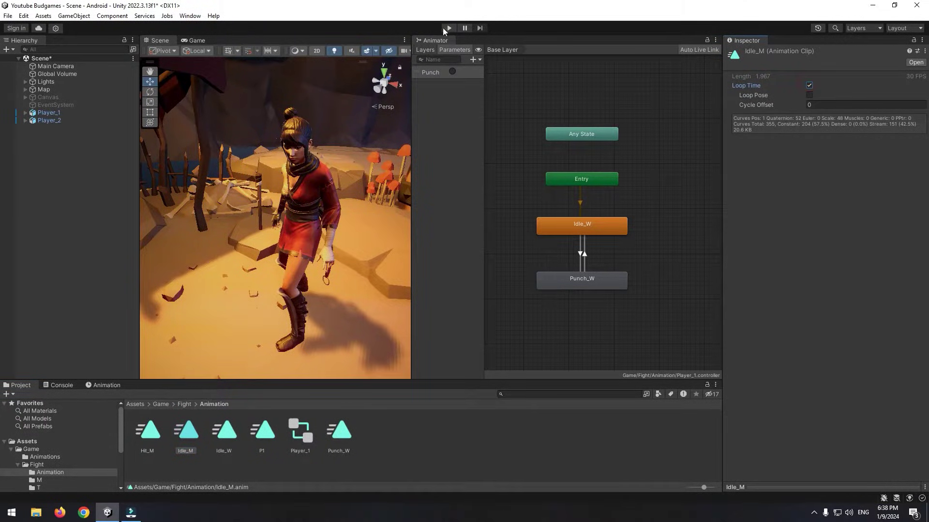
Step: Enter Play mode, check the Game view, and fire the Punch trigger from the Scene view
left_click(444, 28)
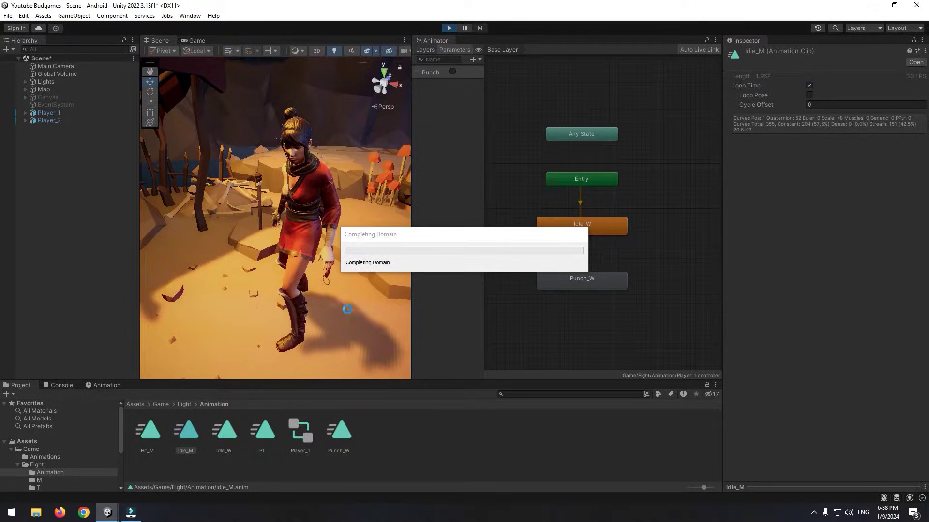
left_click(187, 40)
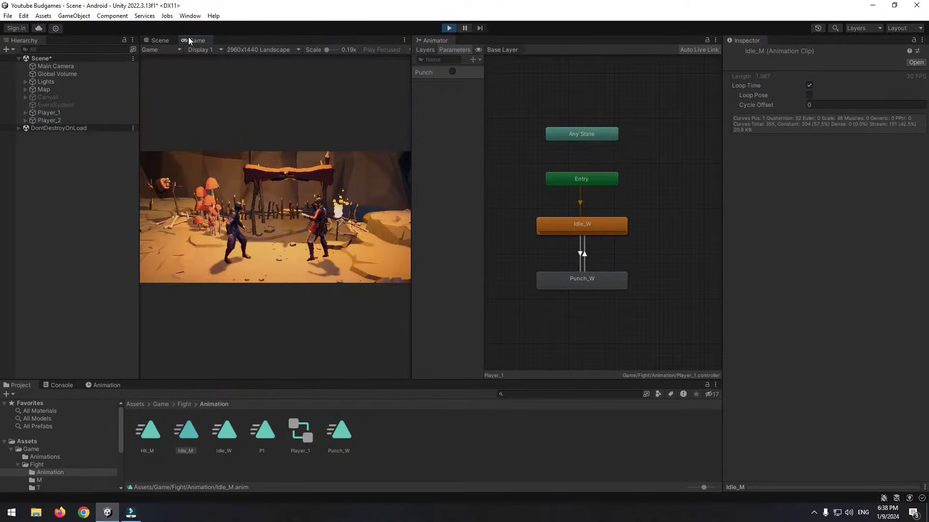
left_click(163, 40)
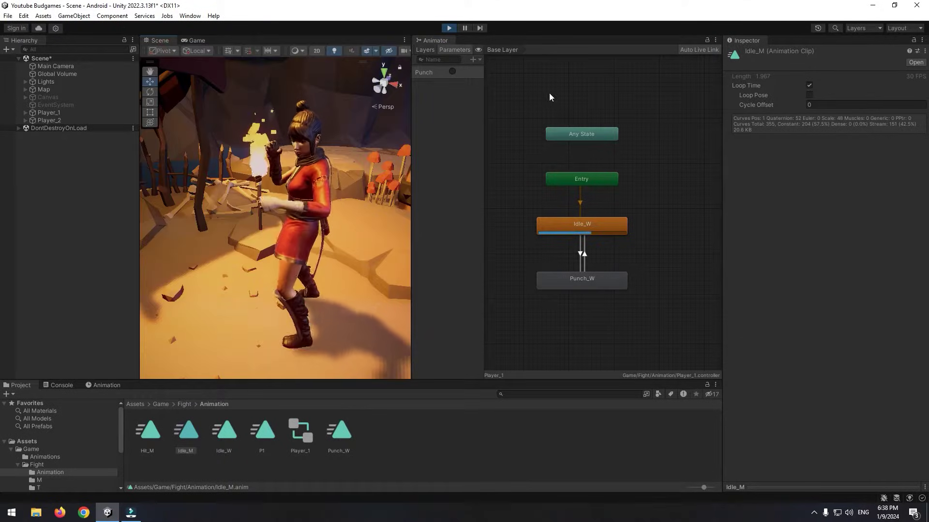
left_click(454, 71)
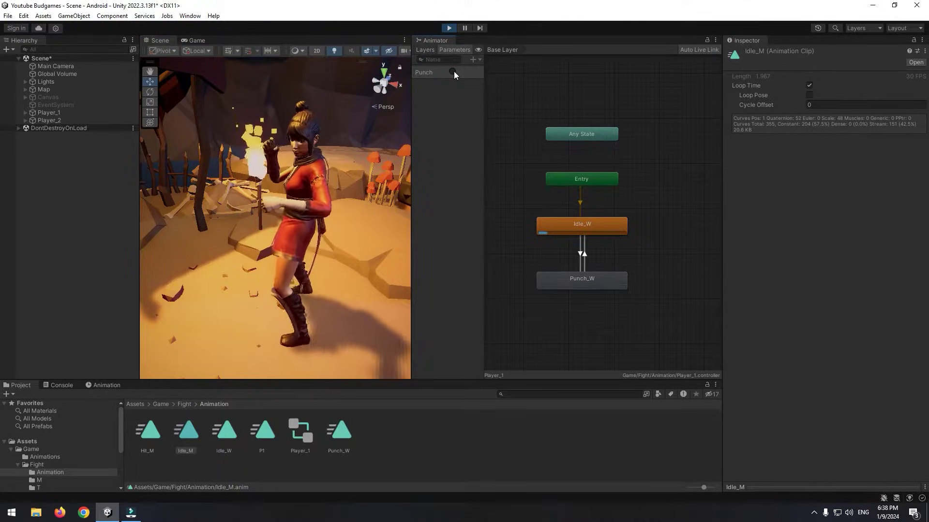
Step: Cut the Idle_W to Punch_W transition duration to 0.13125, then 0.0473, testing Punch after each
left_click(580, 246)
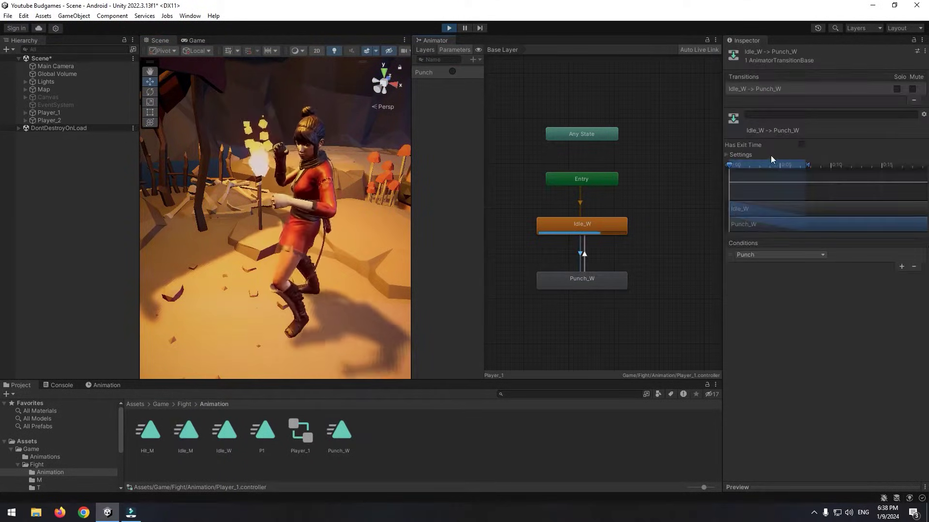
left_click(728, 155)
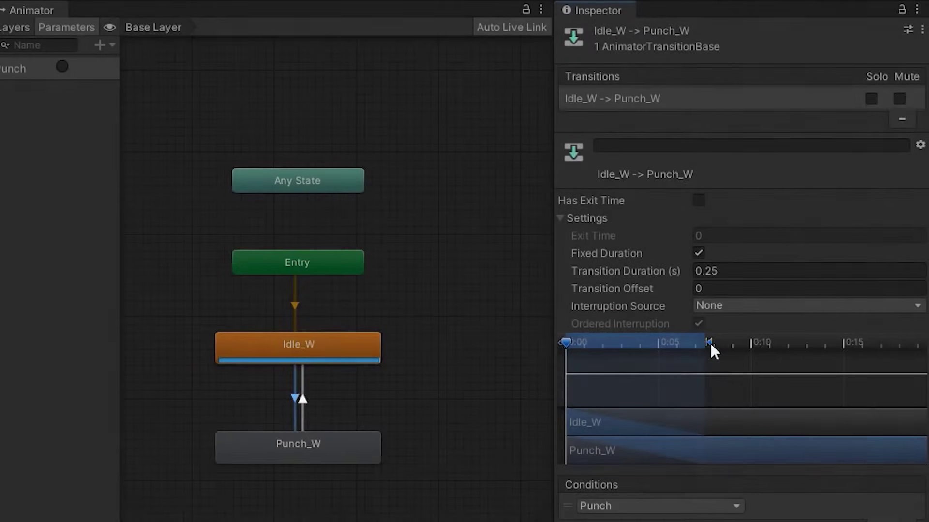
left_click_drag(709, 344, 649, 361)
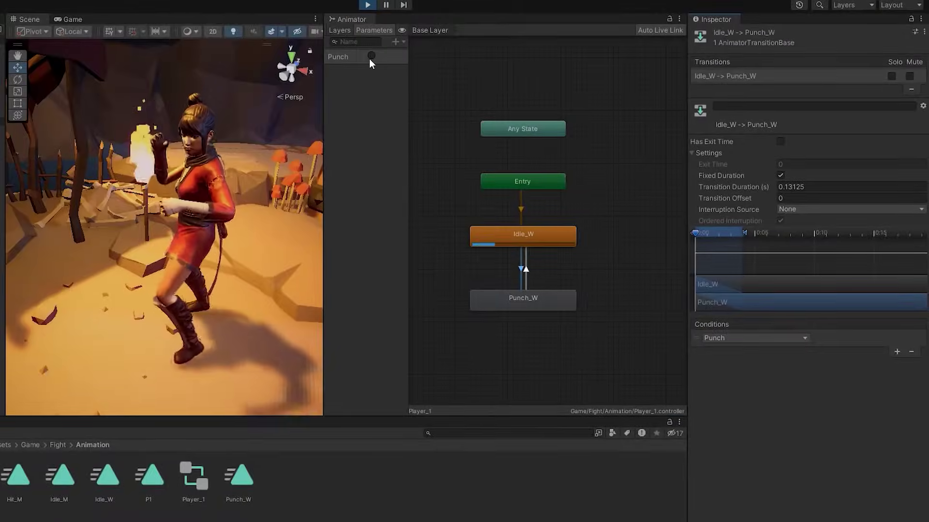
left_click(361, 57)
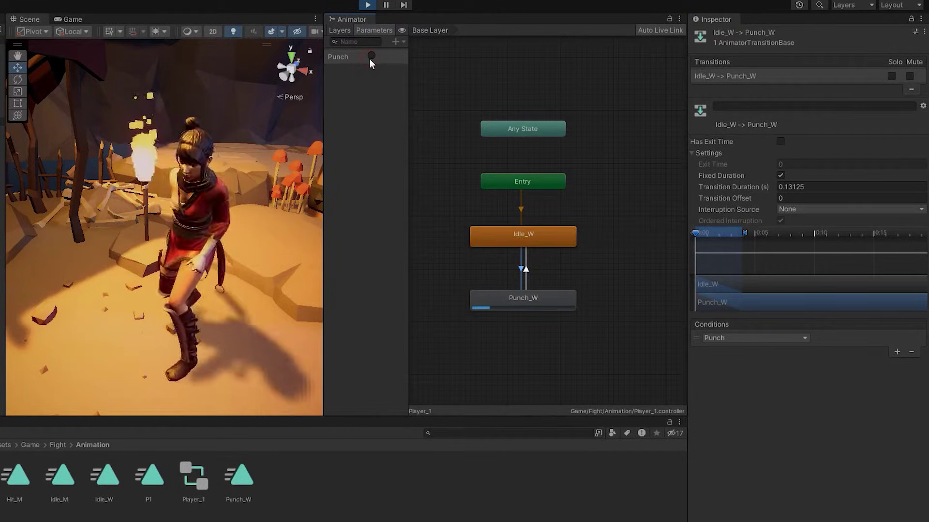
left_click_drag(748, 232, 715, 257)
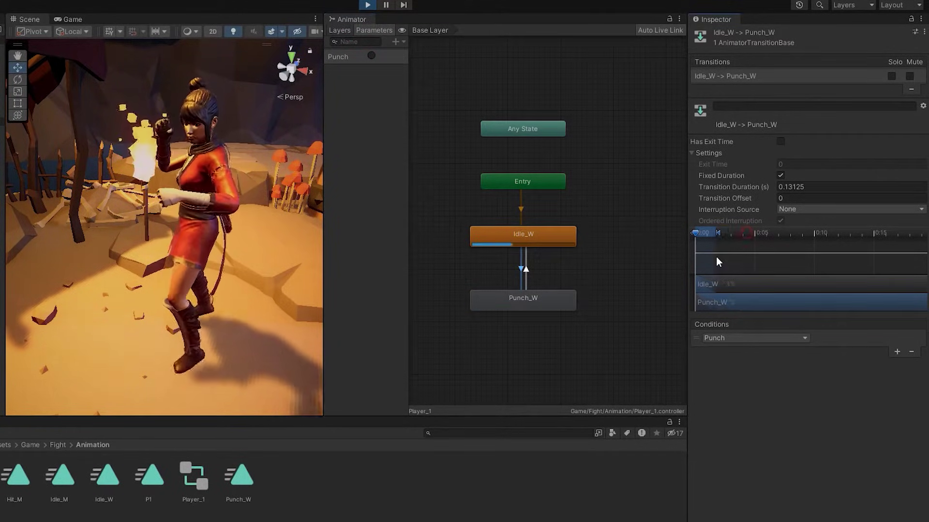
left_click(371, 57)
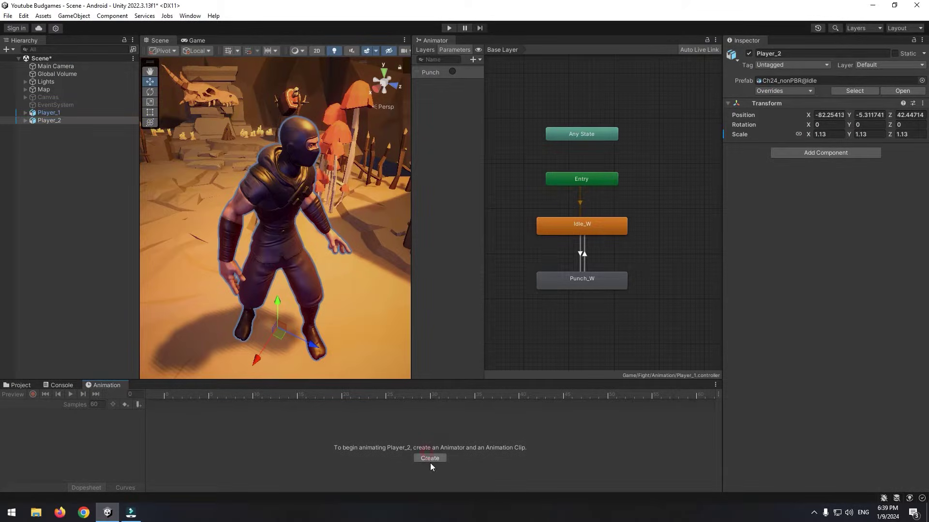
Step: Create a new animator controller named P2 for Player_2 and delete its empty P2 state
left_click(429, 458)
type("P2")
key("Return")
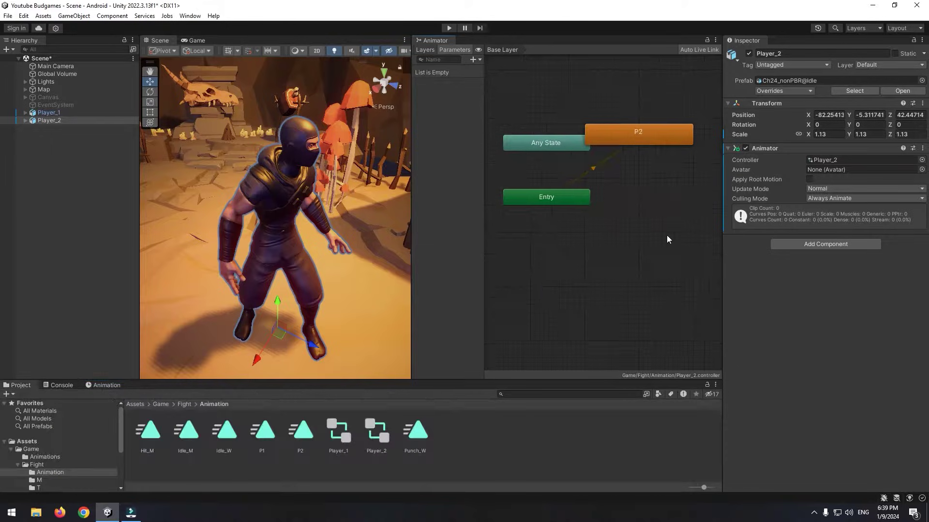
left_click(643, 134)
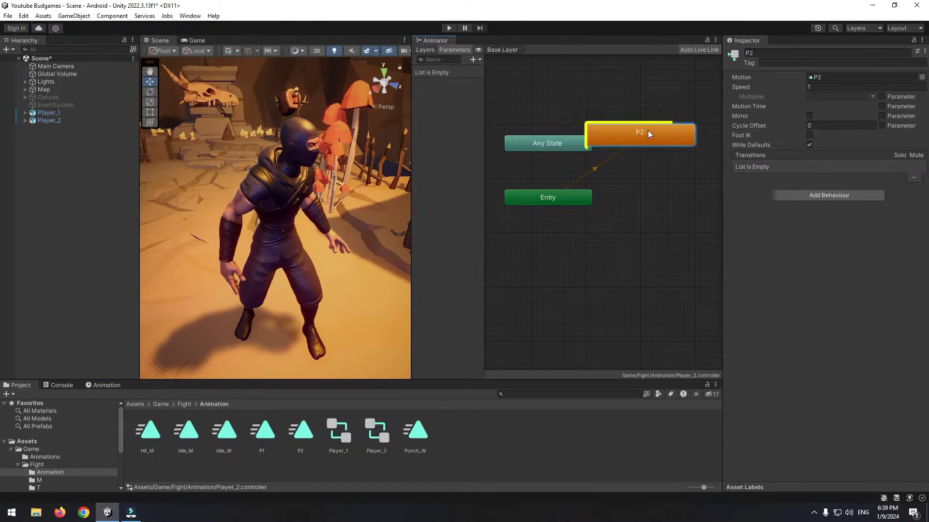
key("Delete")
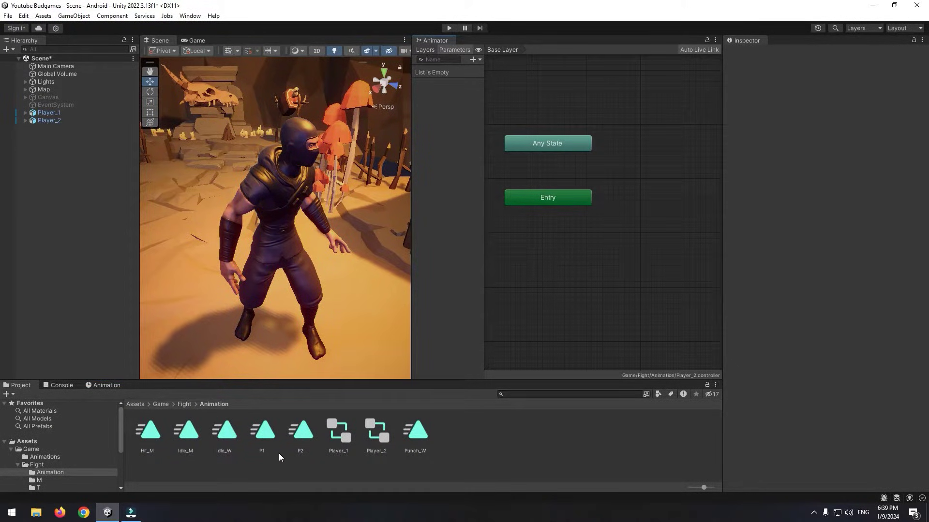
Step: Add Idle_M as the default state and place a Hit_M state below it
left_click_drag(579, 244, 519, 256)
scroll(571, 329, "down", 1)
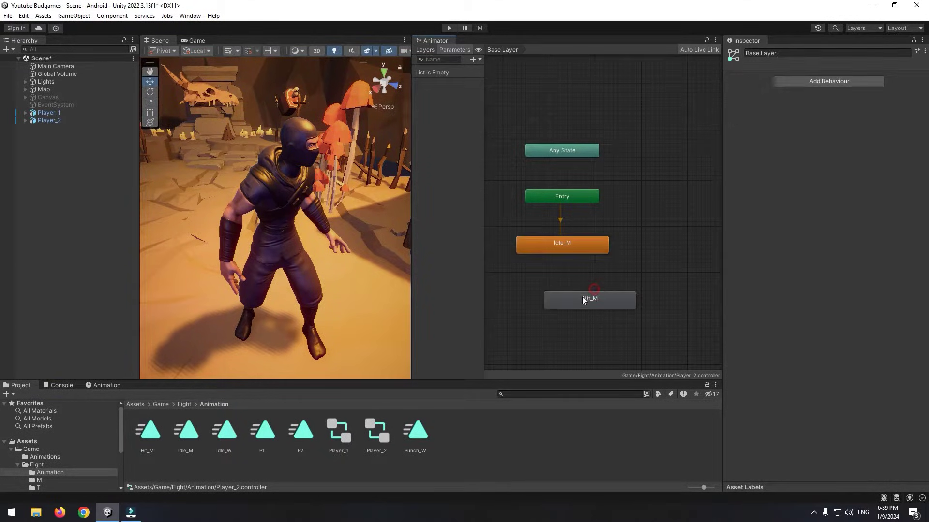
left_click_drag(581, 297, 552, 285)
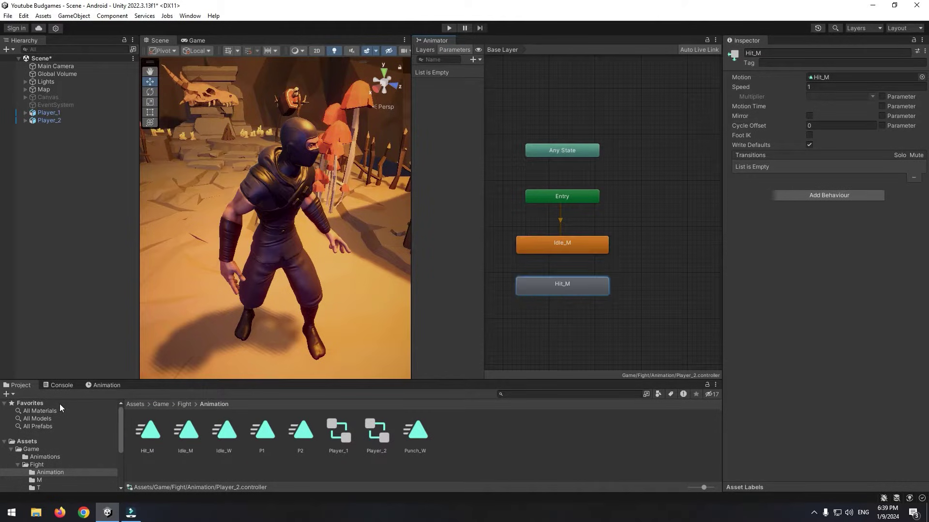
Step: Preview the ninja's Idle_M clip in the Animation timeline, then switch the preview to Hit_M
left_click(100, 385)
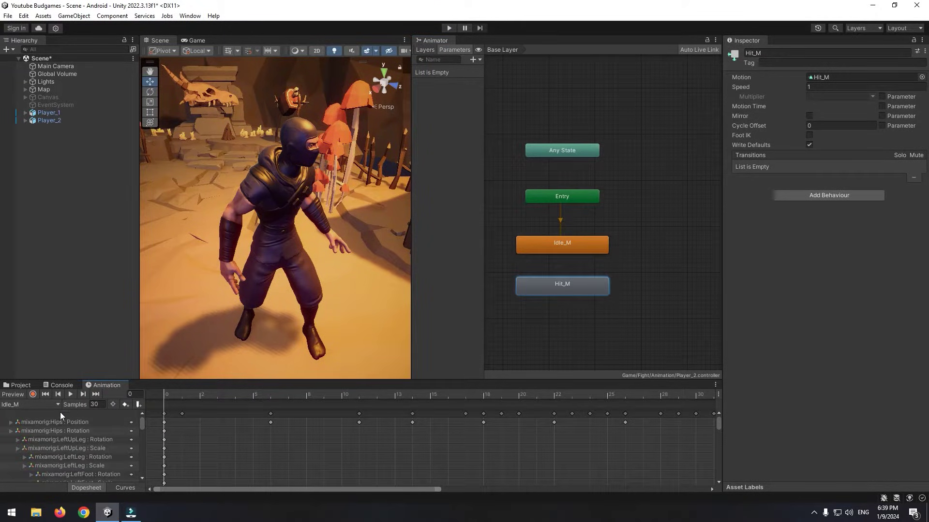
left_click(71, 394)
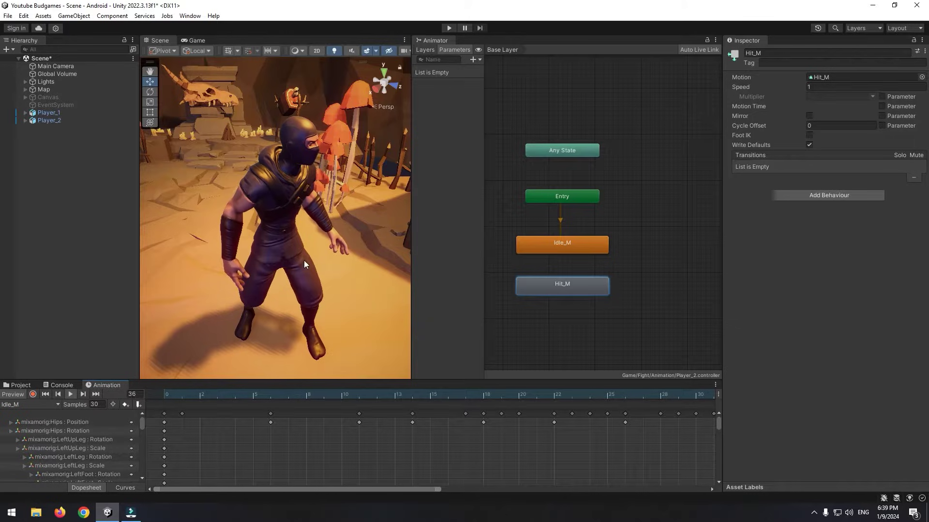
left_click(29, 417)
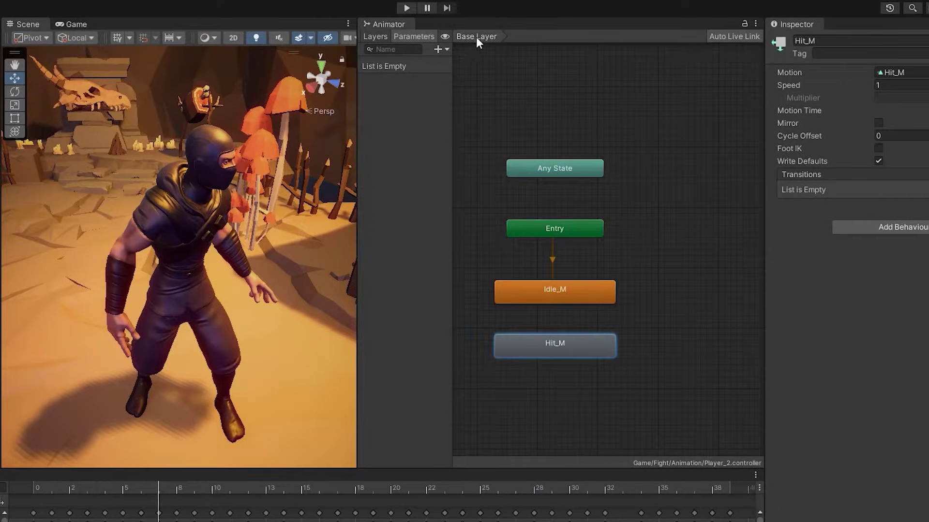
Step: Add a trigger parameter named Hit to Player_2's animator
left_click(440, 49)
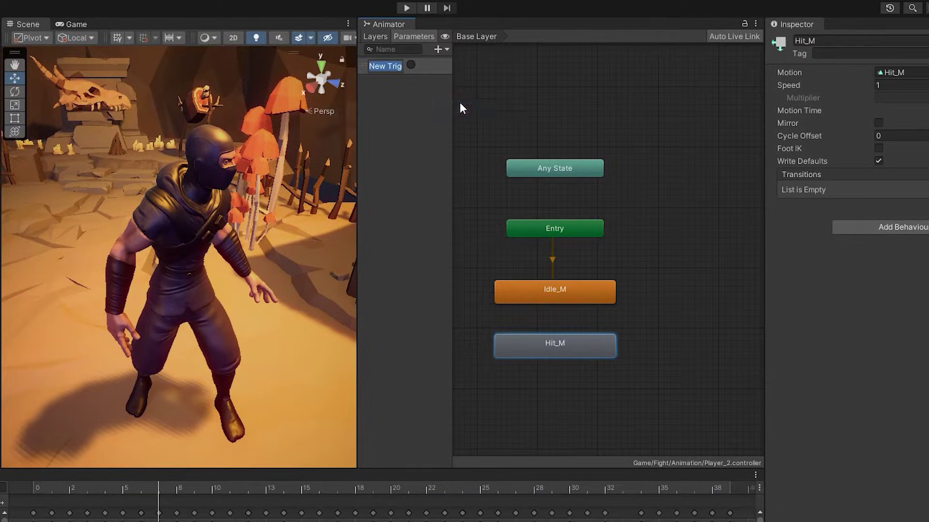
type("Hit")
left_click(411, 190)
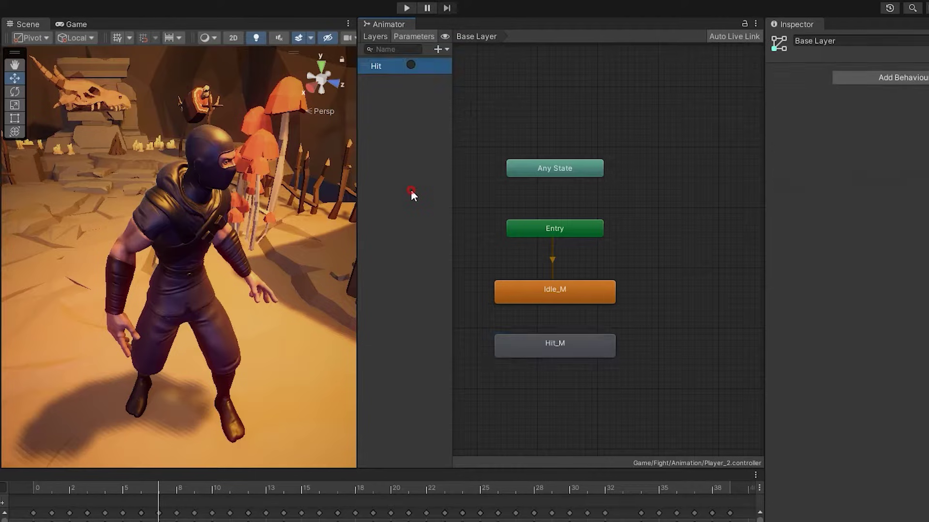
Step: Link Idle_M to Hit_M and Hit_M back to Idle_M with transitions, then run the game
right_click(597, 293)
left_click(638, 301)
left_click(554, 344)
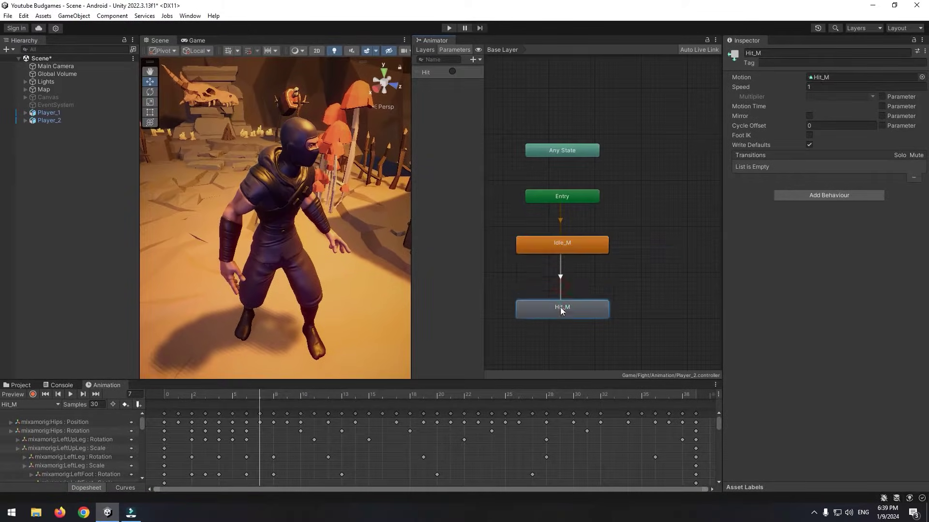
right_click(580, 309)
left_click(629, 314)
left_click(561, 246)
key("ctrl+p")
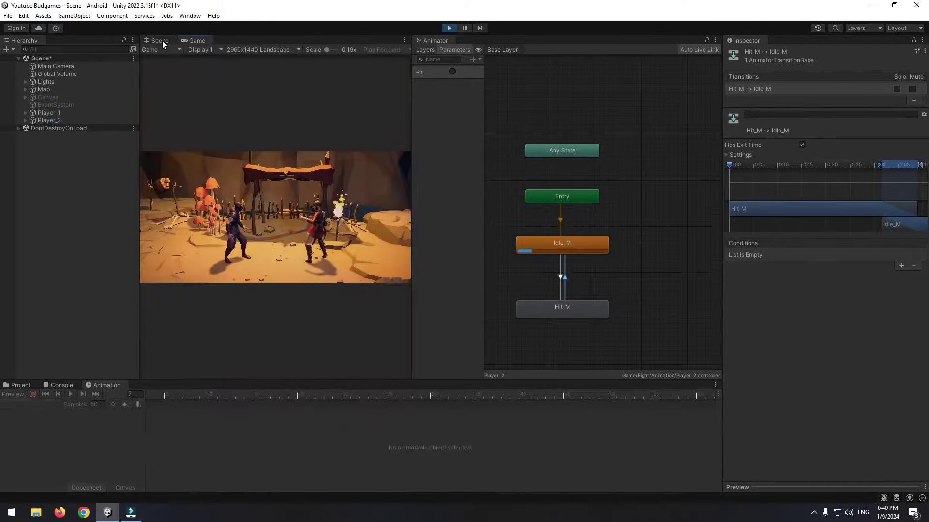
Step: Shorten the Idle_M to Hit_M blend, fire the Hit trigger, and watch the reaction in the Game view
left_click(726, 155)
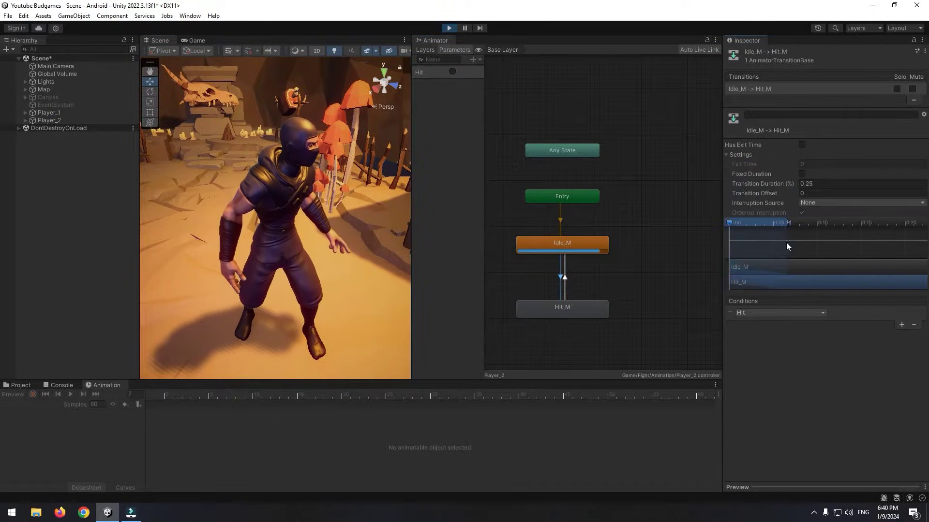
left_click_drag(799, 237, 765, 238)
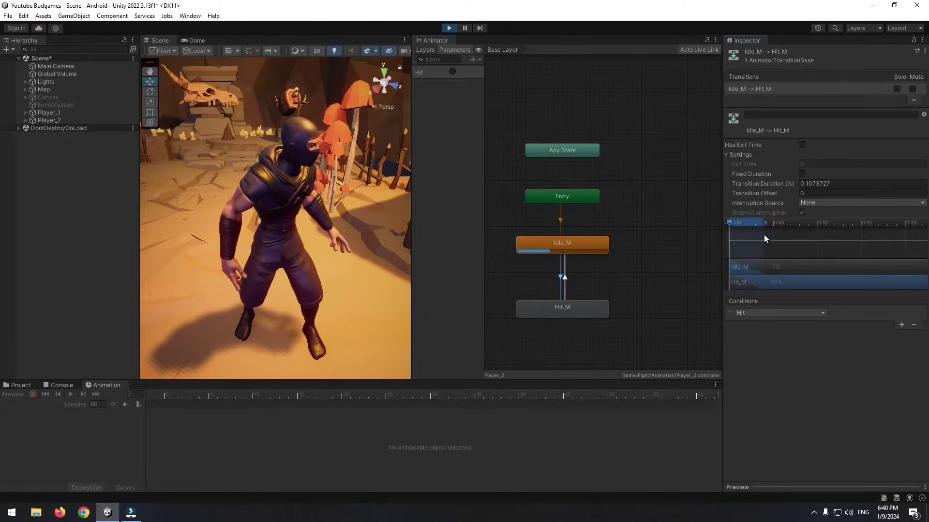
left_click(452, 74)
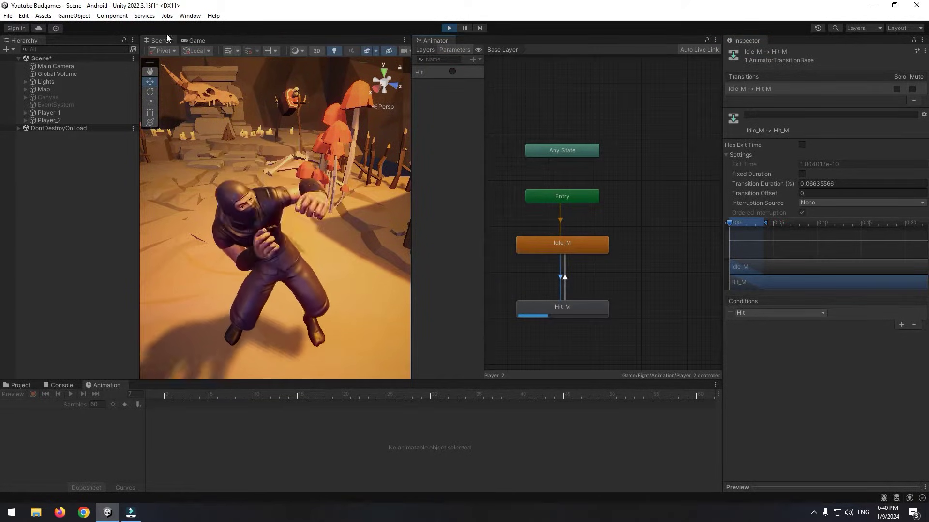
left_click(193, 41)
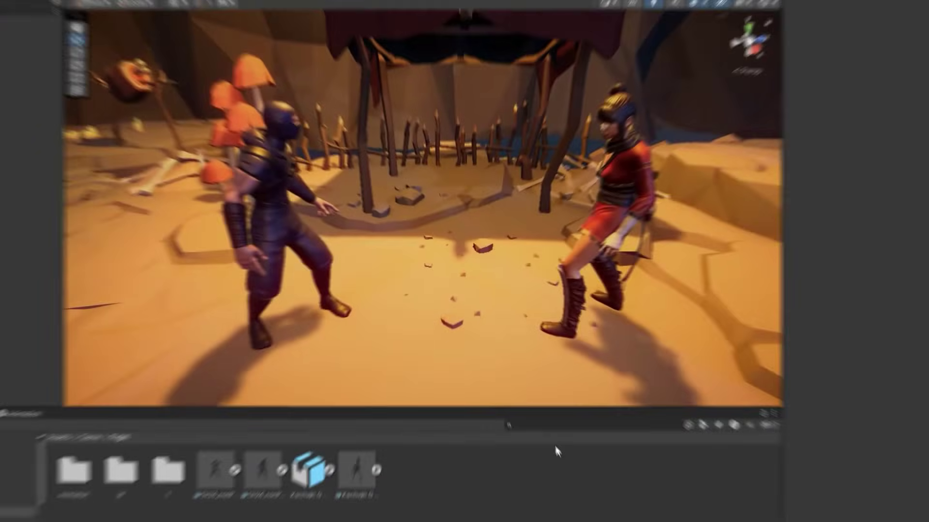
Step: Create a new C# script named Attack in the Fight folder
right_click(506, 452)
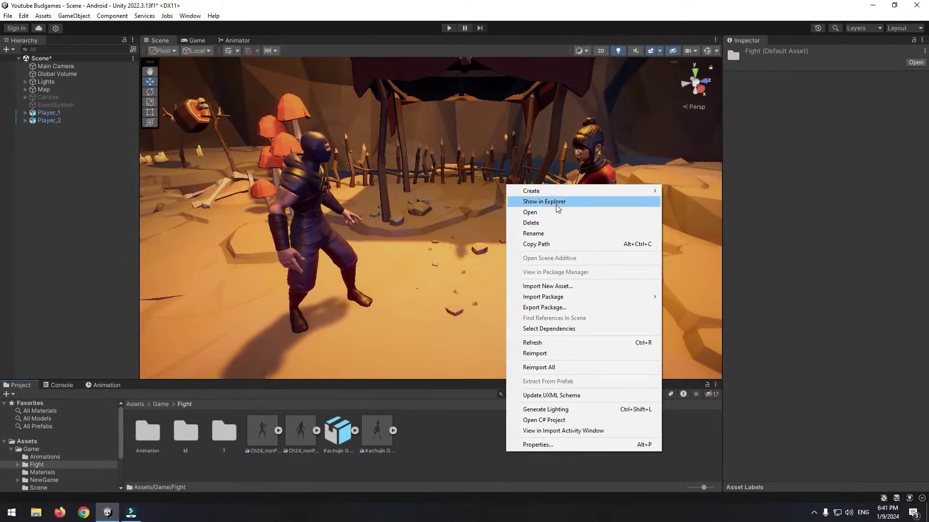
mouse_move(551, 191)
left_click(696, 38)
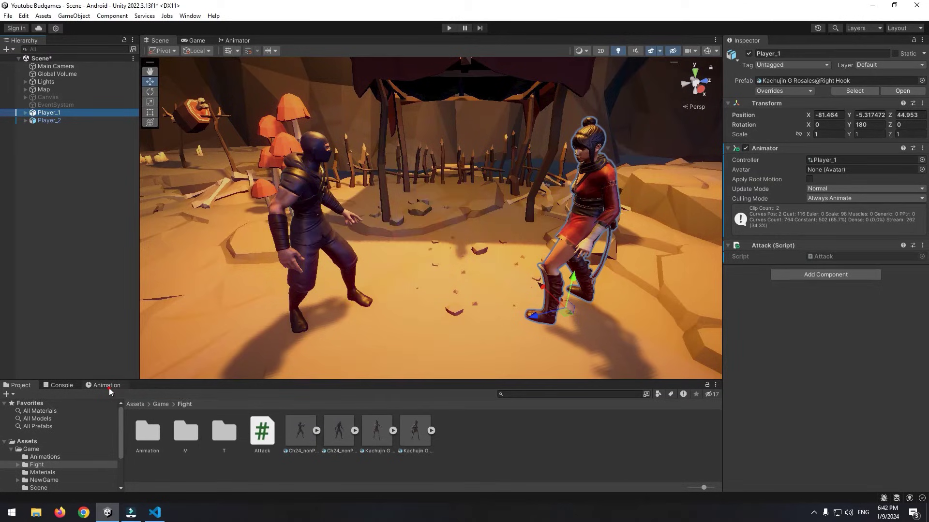
Step: Add an animation event at frame 10 of the Punch_W clip
left_click(107, 385)
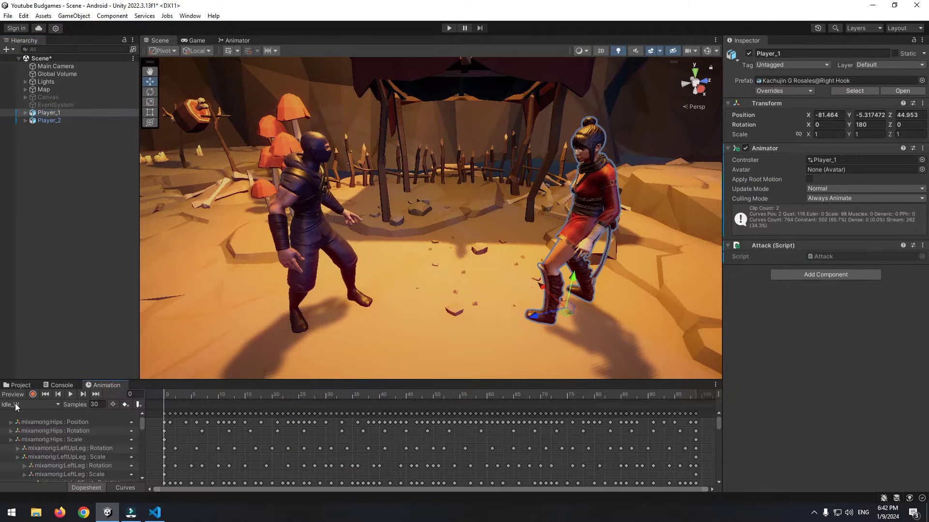
left_click(31, 425)
left_click_drag(196, 396, 319, 411)
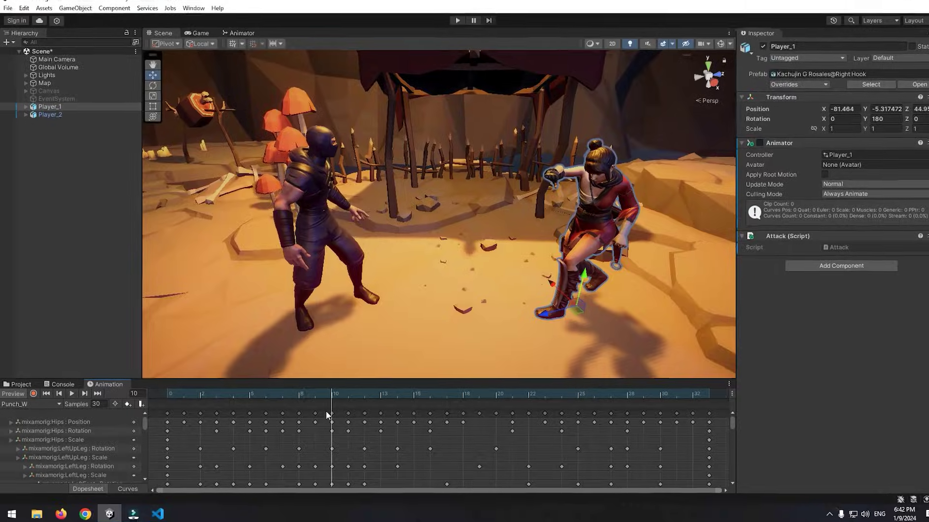
left_click(329, 414)
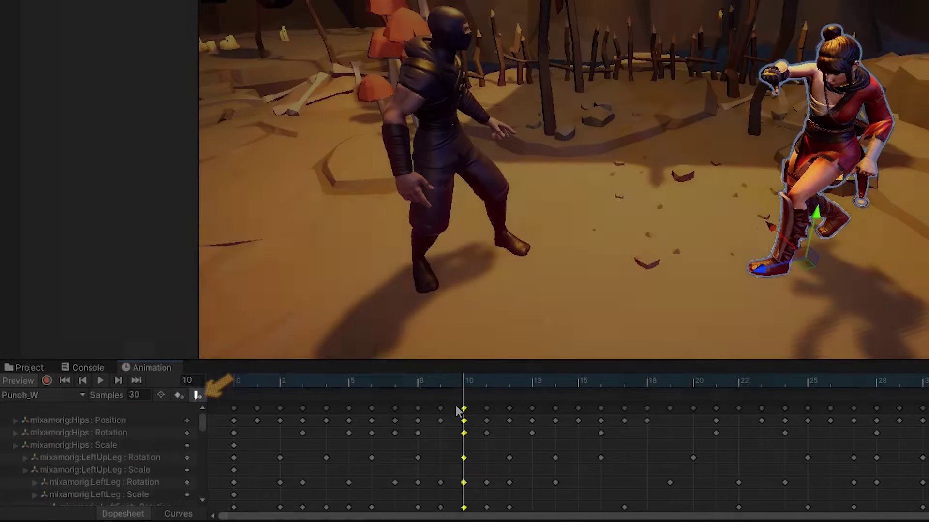
Step: Set the frame 10 event's function to Attack's TakeDamage()
left_click(224, 422)
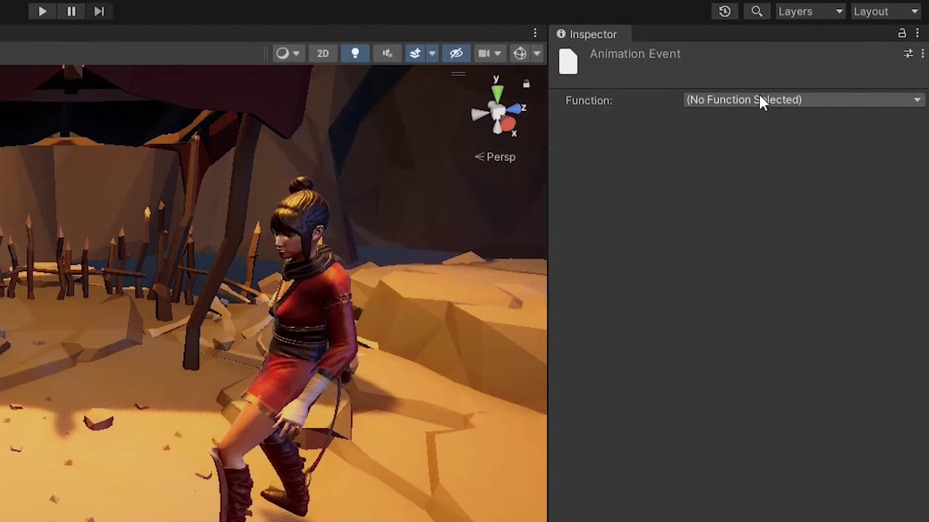
left_click(735, 100)
key("Right")
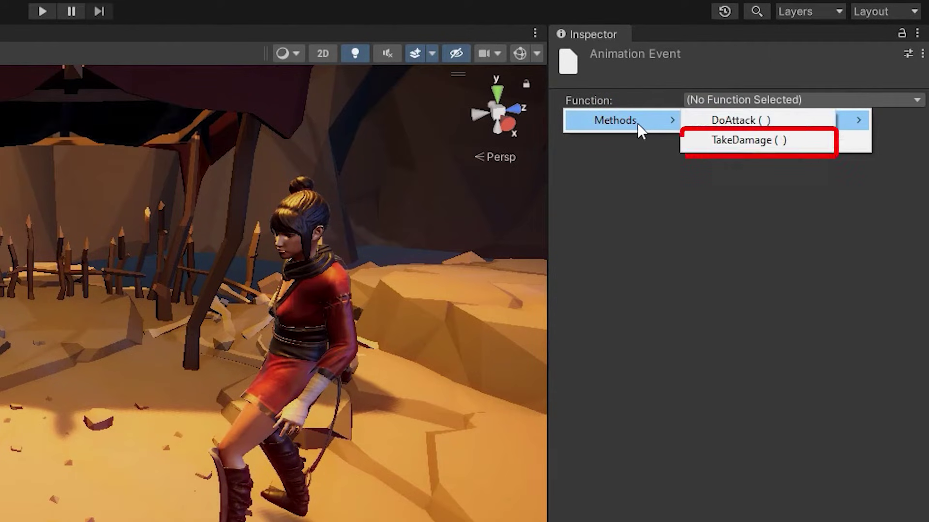
left_click(729, 146)
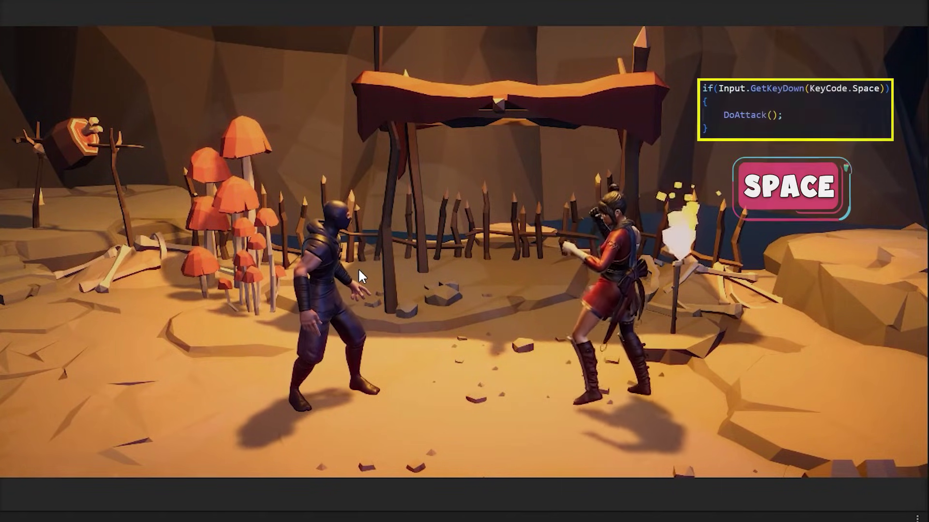
Step: Make the red fighter punch the ninja twice with Space during Play mode
key("space")
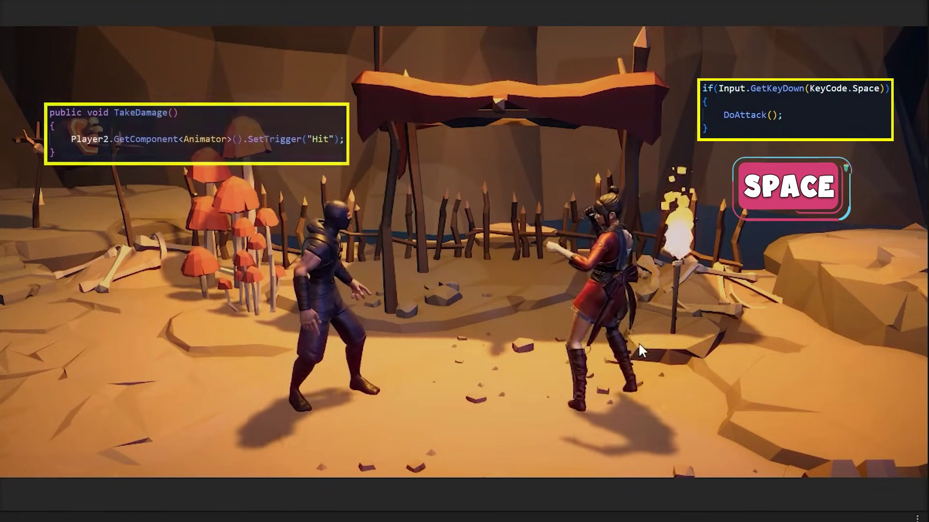
key("space")
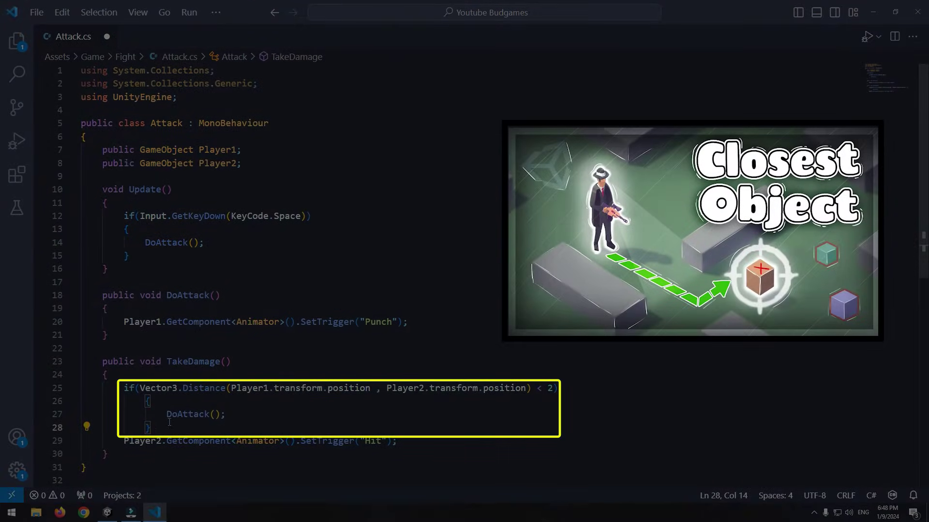
Step: Select the placeholder DoAttack call inside the distance check in Attack.cs
left_click_drag(166, 414, 278, 417)
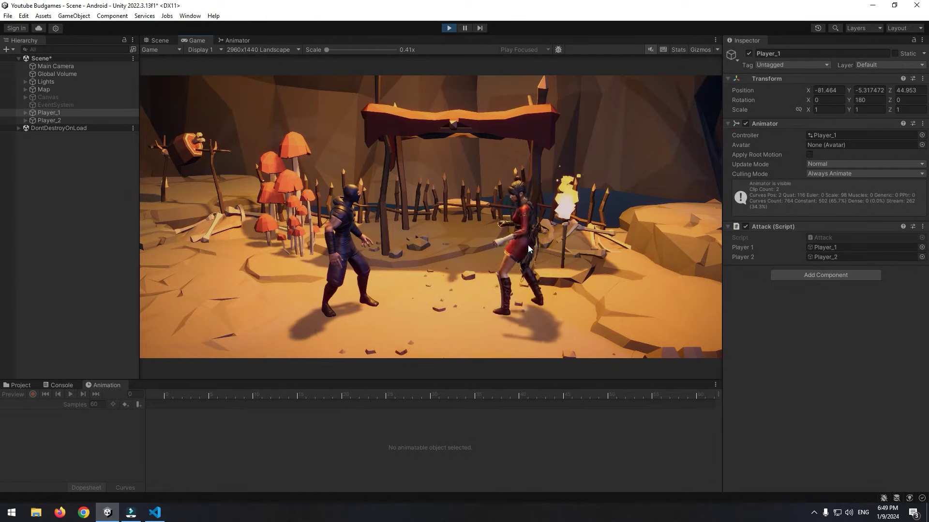
Step: Move Player_1 in the Scene view beside the ninja, about X -81.896, Z 43.37
left_click(161, 42)
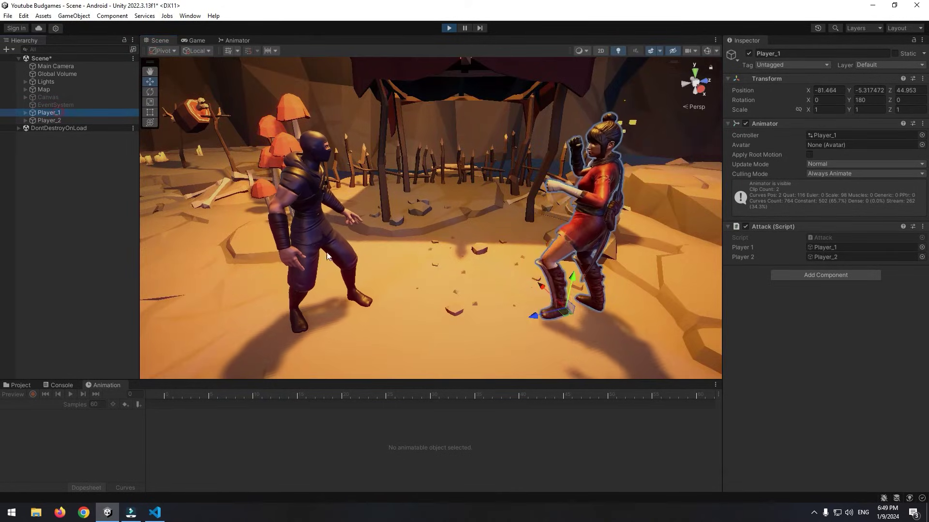
left_click_drag(564, 320, 416, 321)
left_click(195, 40)
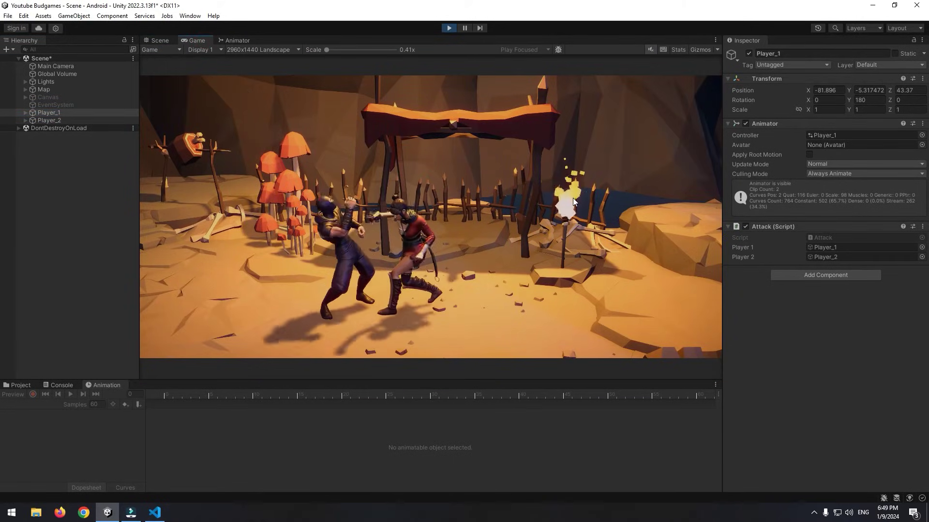